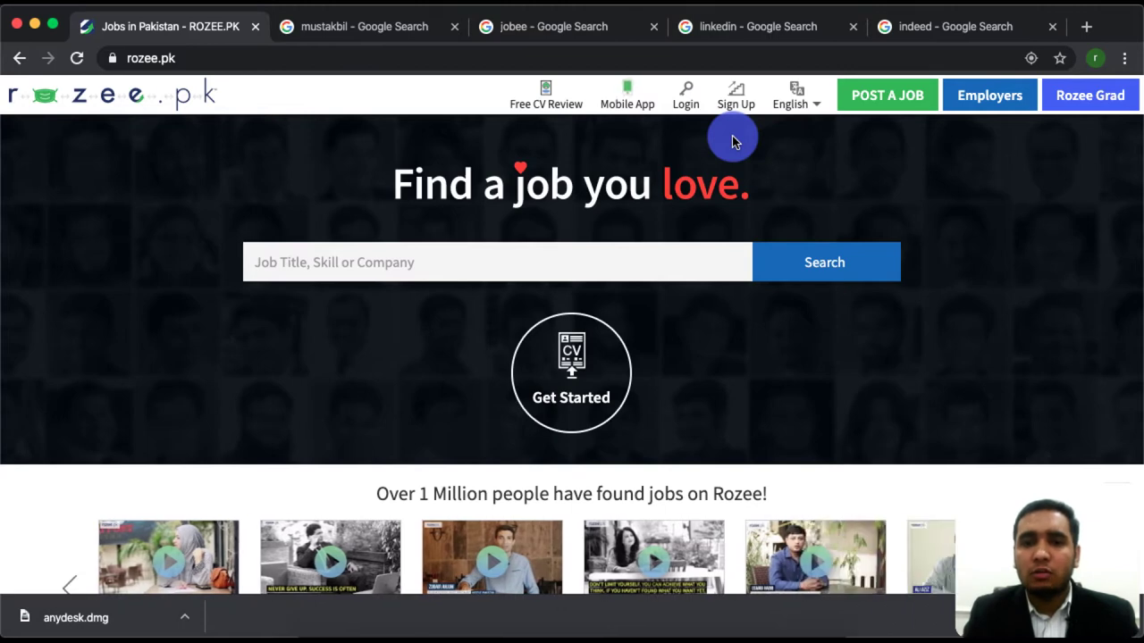
Go to the Rozee.pk account login page from the top bar.
left_click(686, 98)
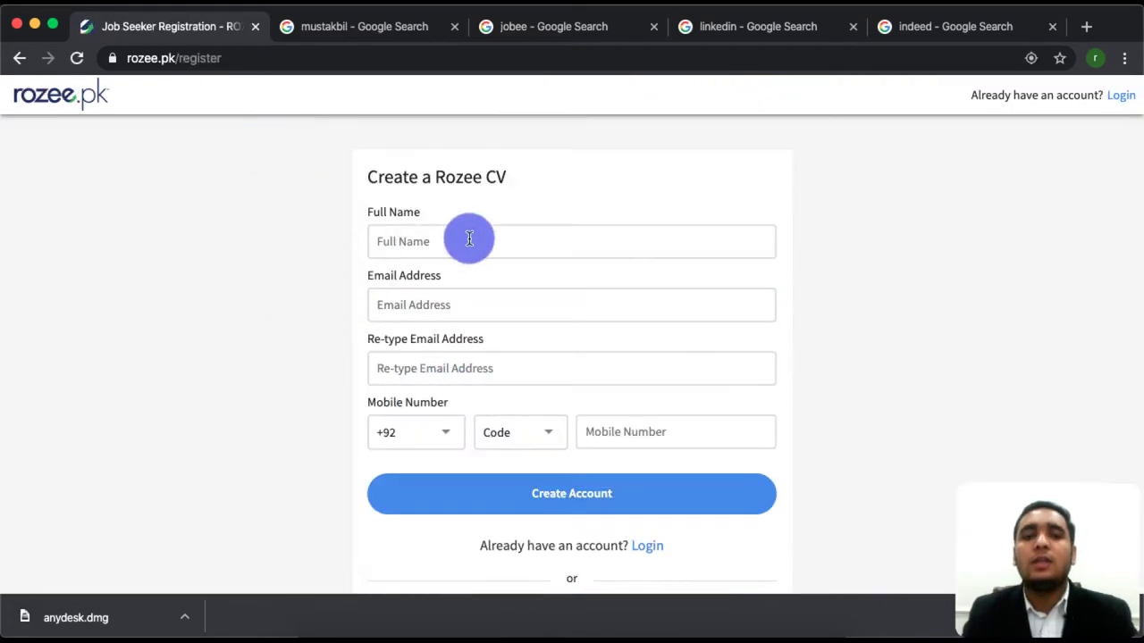
Enter the user's full name and email, and paste the same email into Re-type Email.
left_click(461, 241)
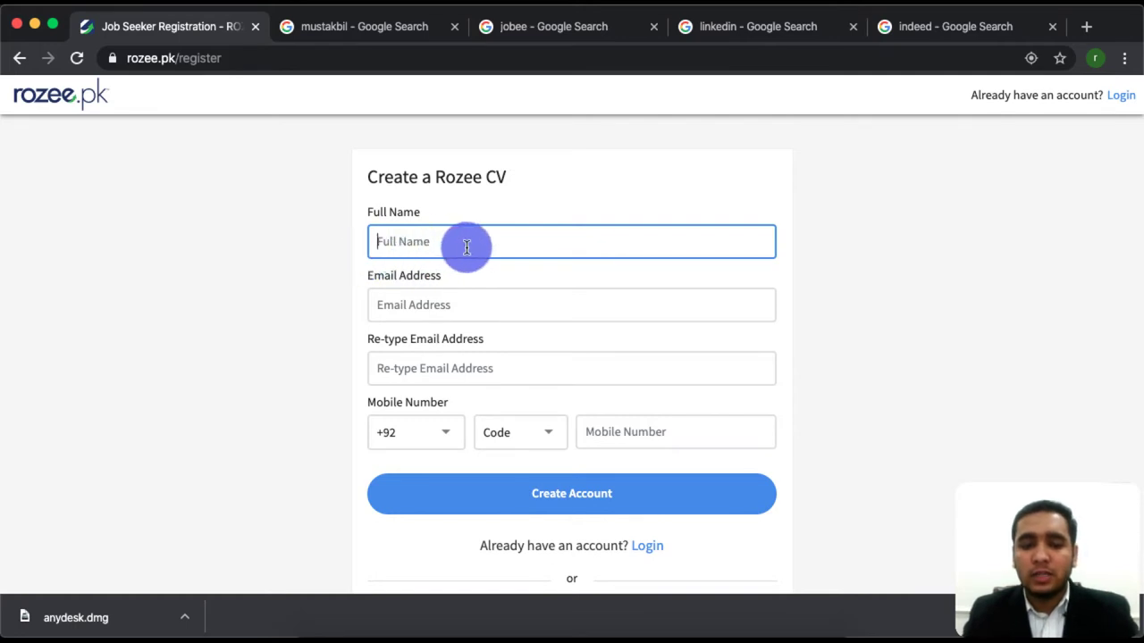
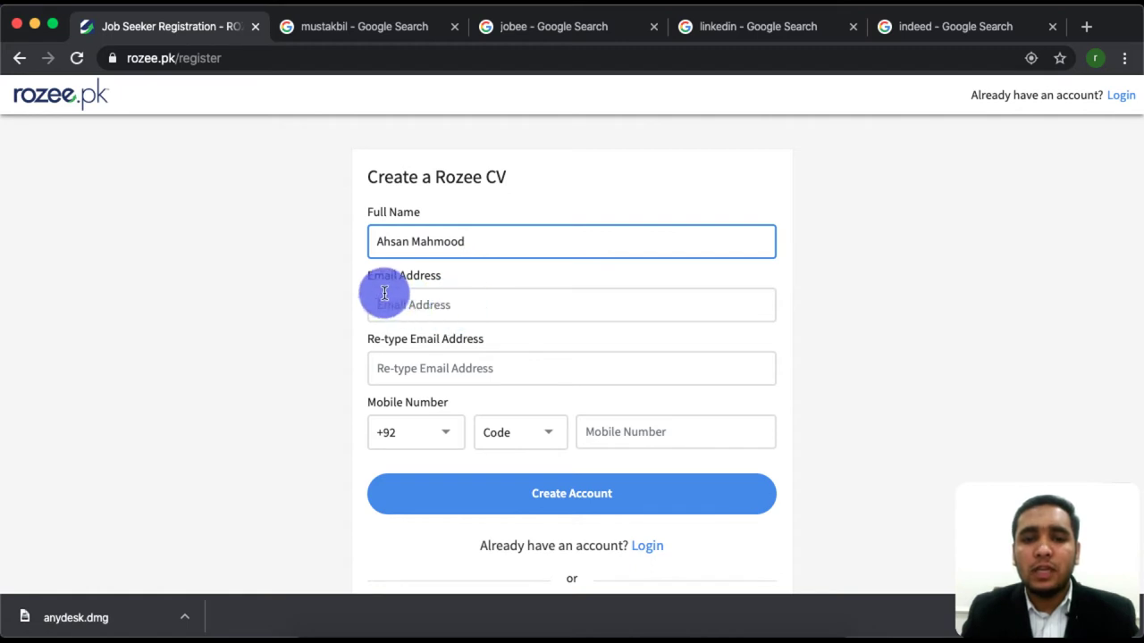
left_click(489, 308)
key("Tab")
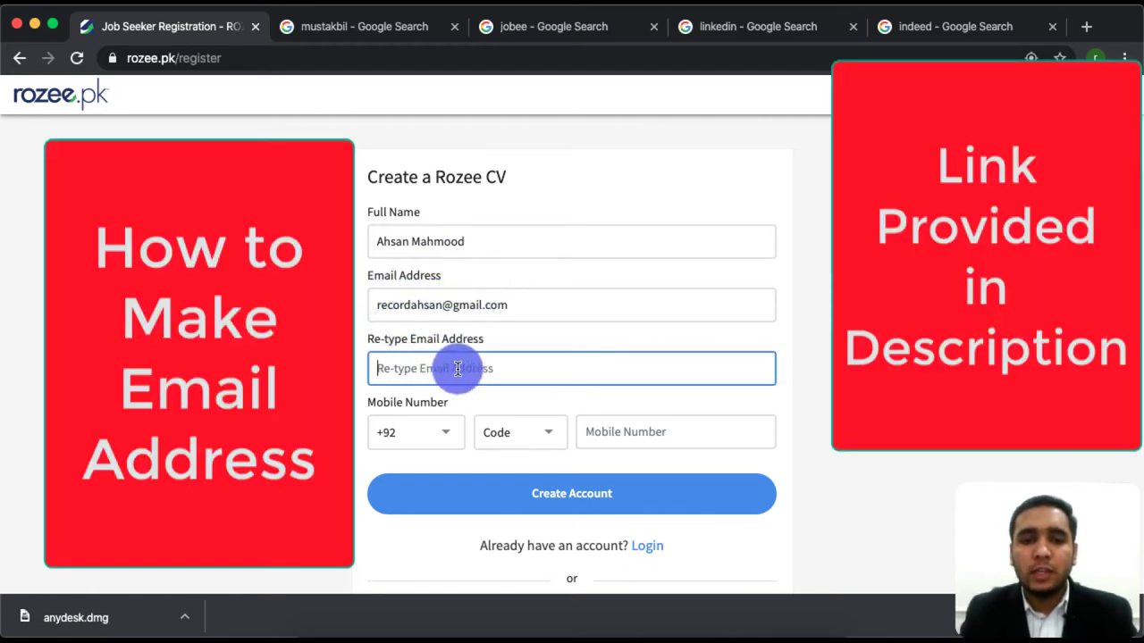
type("reco")
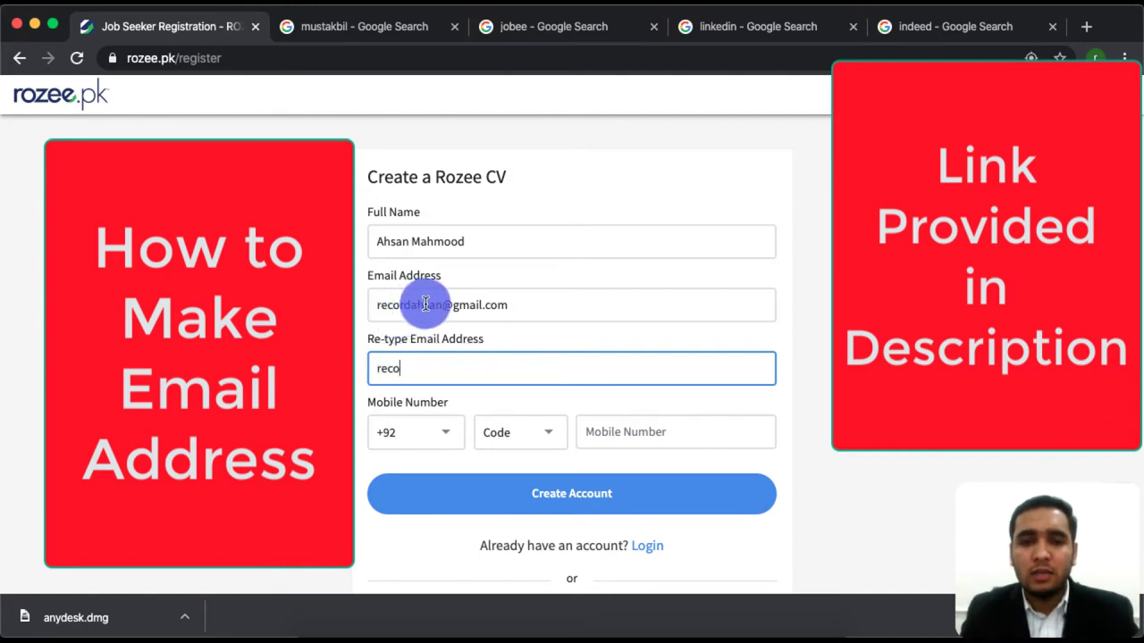
triple_click(425, 305)
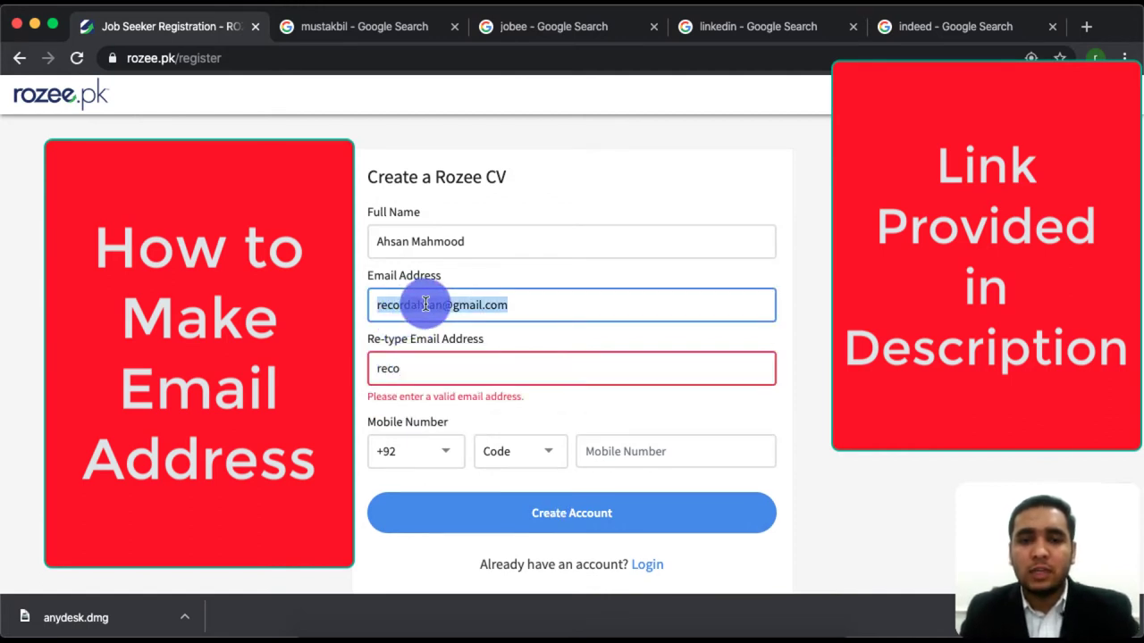
key("ctrl+c")
triple_click(434, 373)
key("ctrl+v")
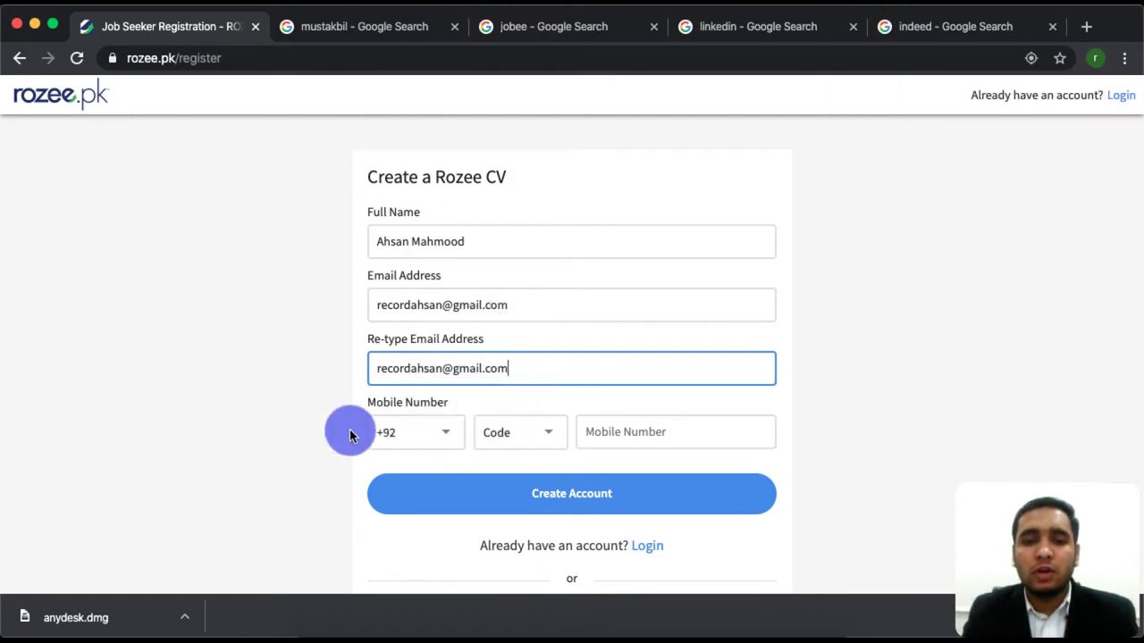
Pick mobile code 304 and submit the registration to create the account.
left_click(508, 431)
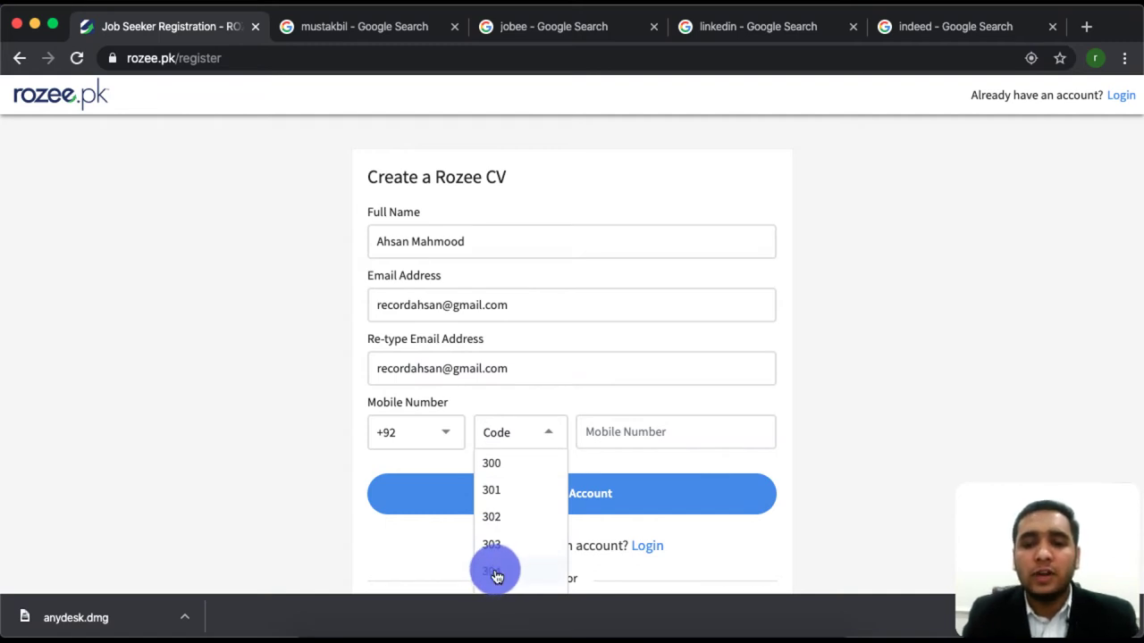
left_click(874, 494)
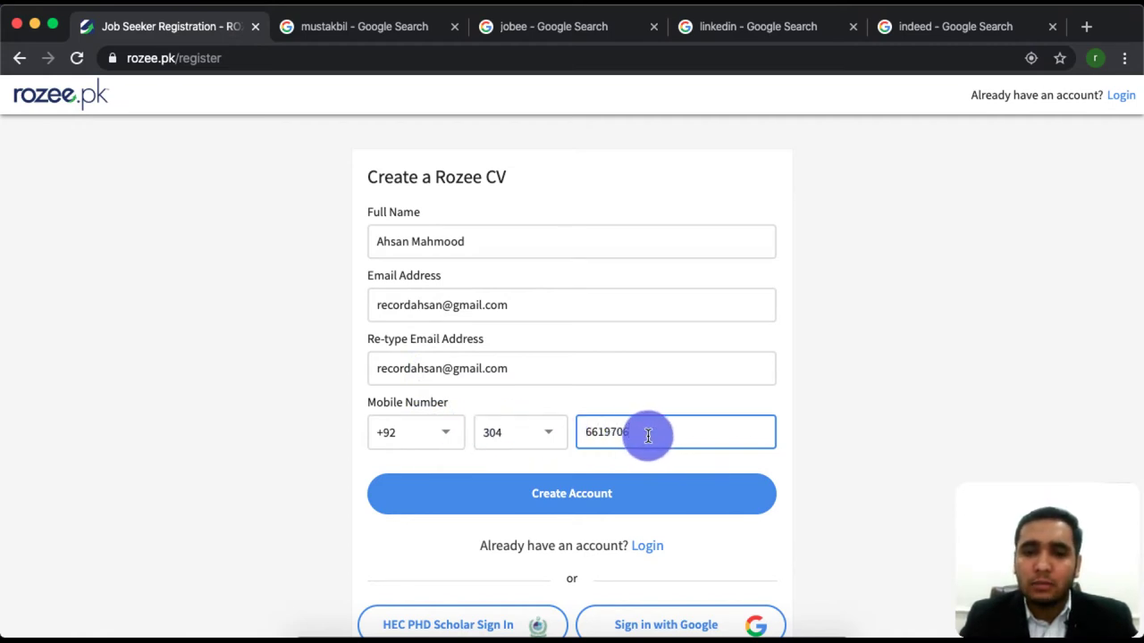
left_click(574, 499)
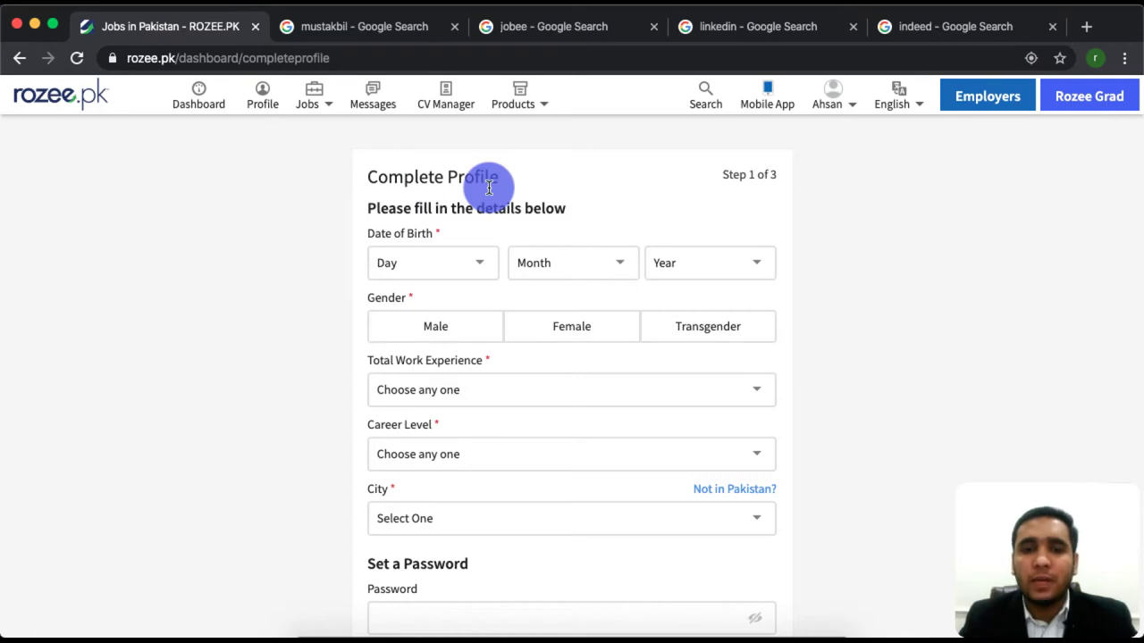
Set the date of birth to 03 May 1999.
left_click(482, 269)
left_click(396, 347)
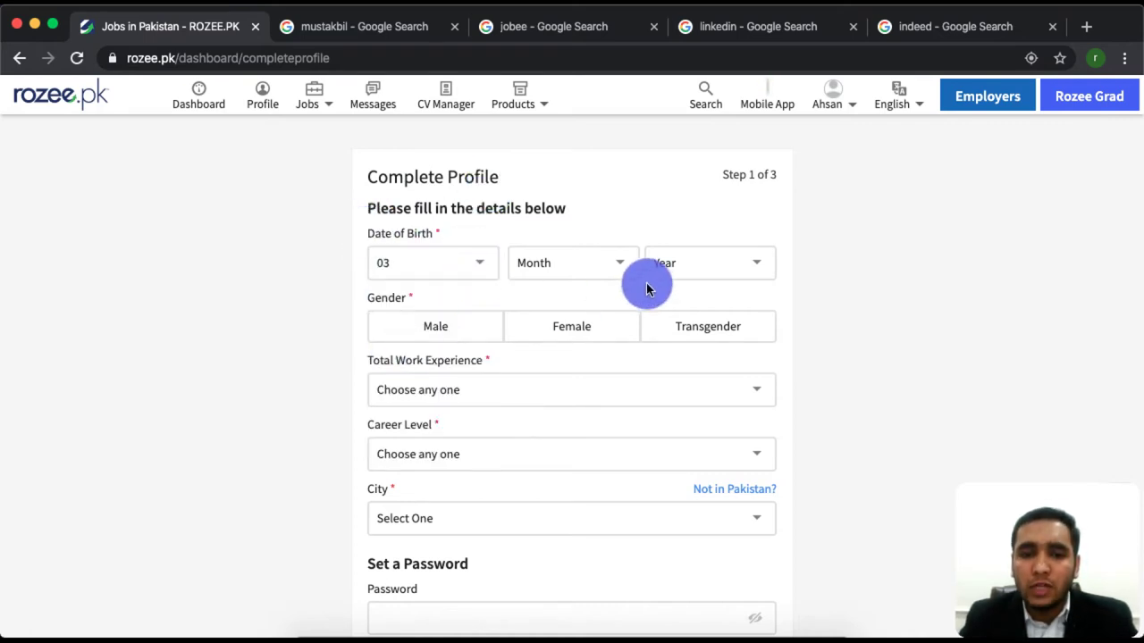
left_click(605, 261)
left_click(532, 405)
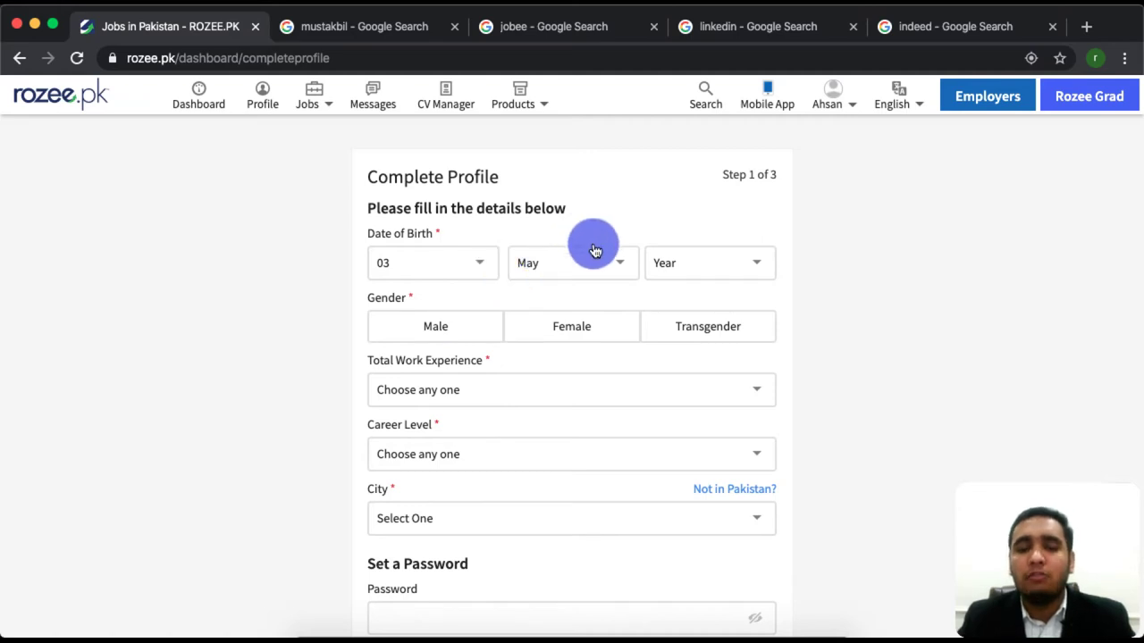
left_click(687, 262)
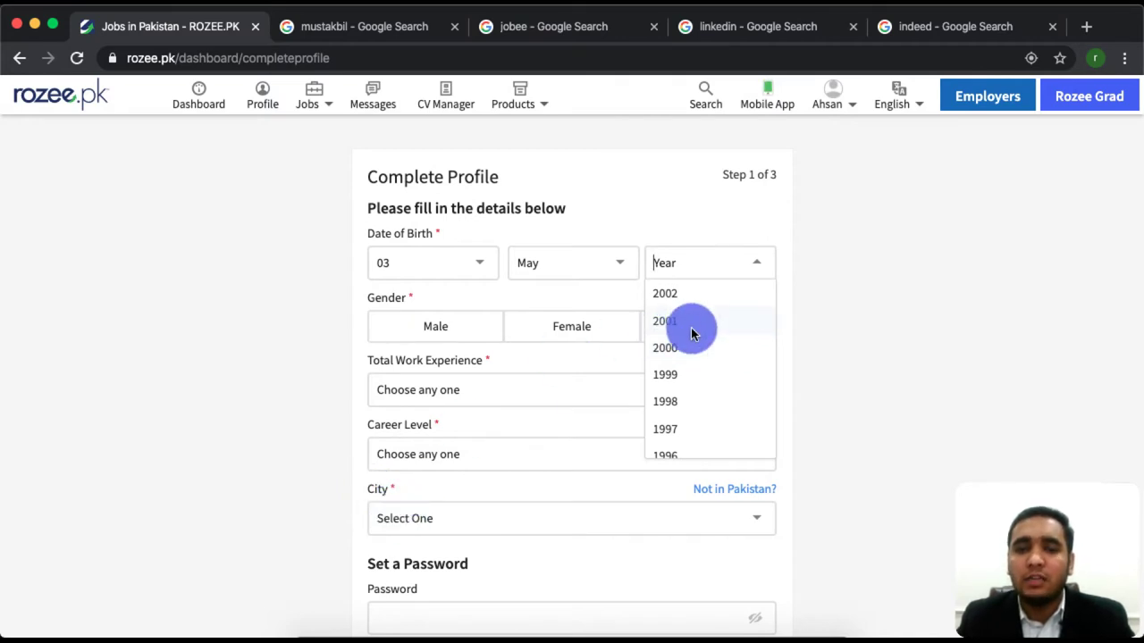
left_click(671, 376)
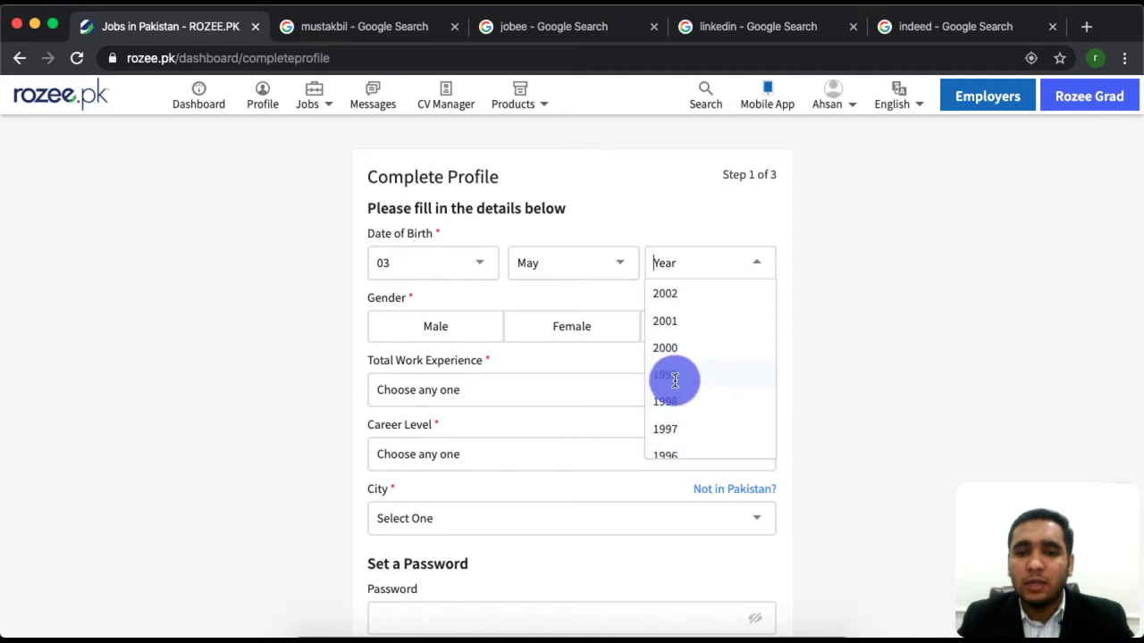
Set gender to Male and total work experience to 4 Years.
left_click(332, 265)
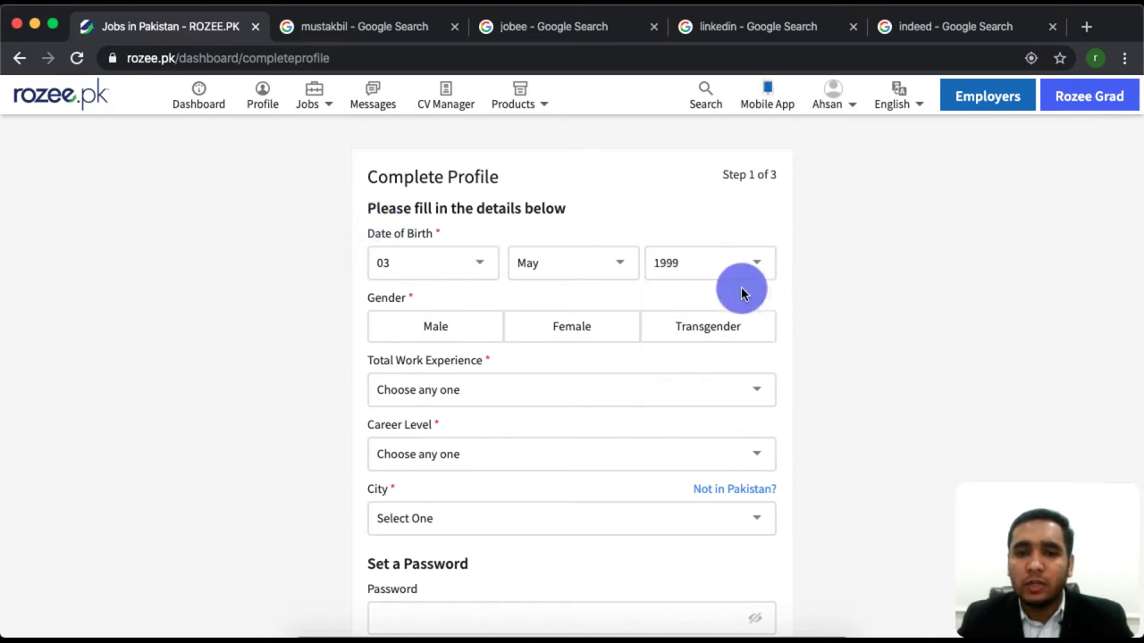
left_click(432, 321)
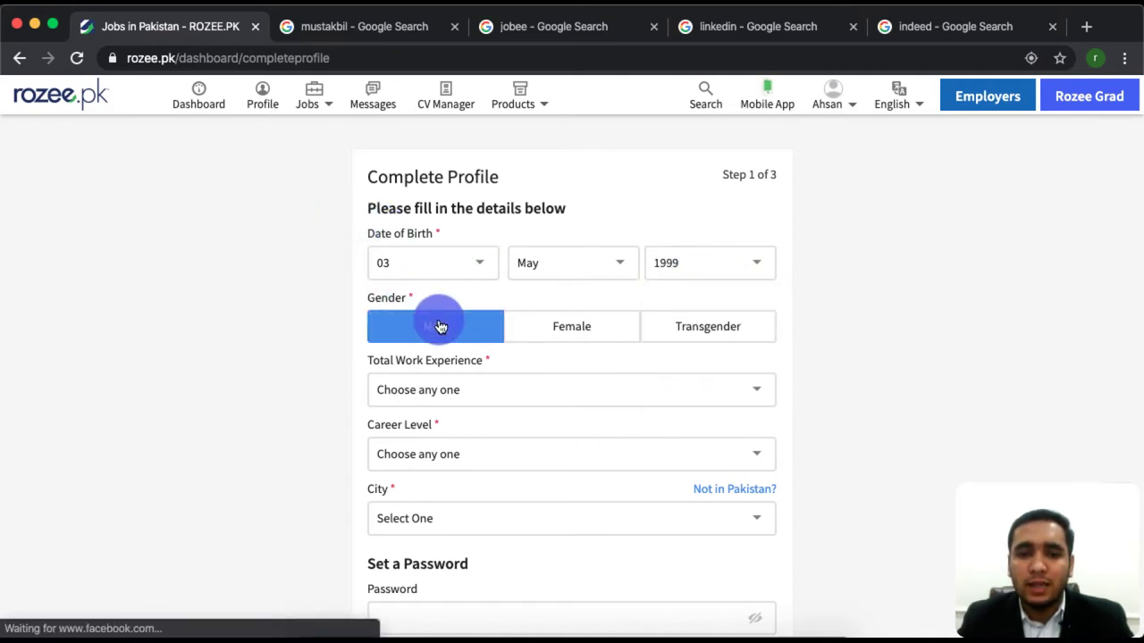
left_click(468, 387)
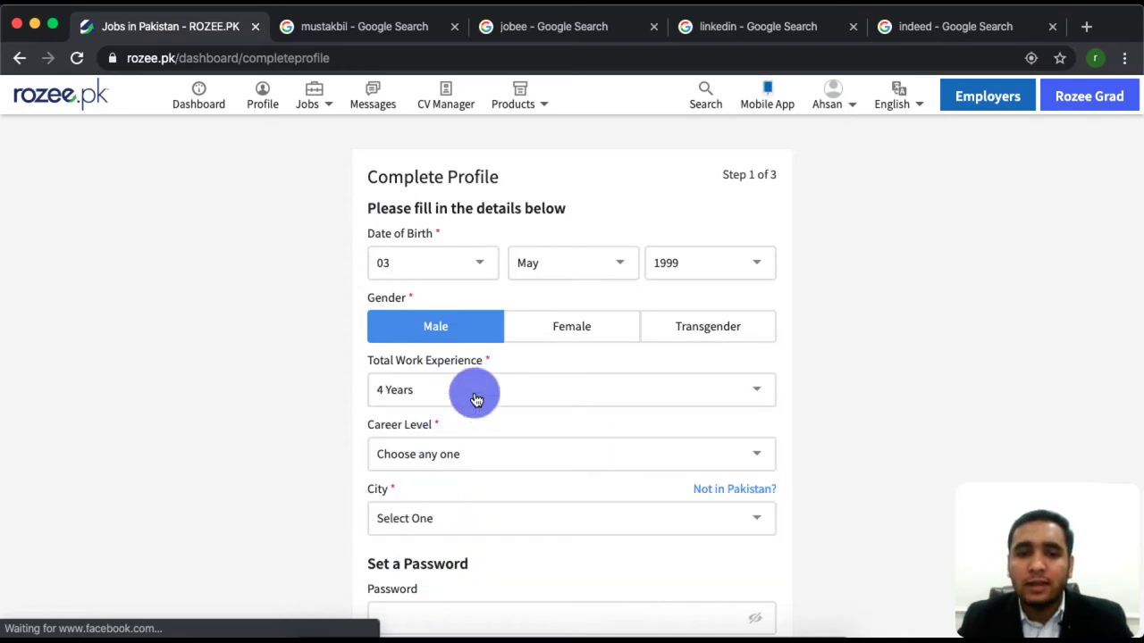
Set career level to Experienced Professional and search 'lahor' to choose Lahore as the city.
left_click(489, 445)
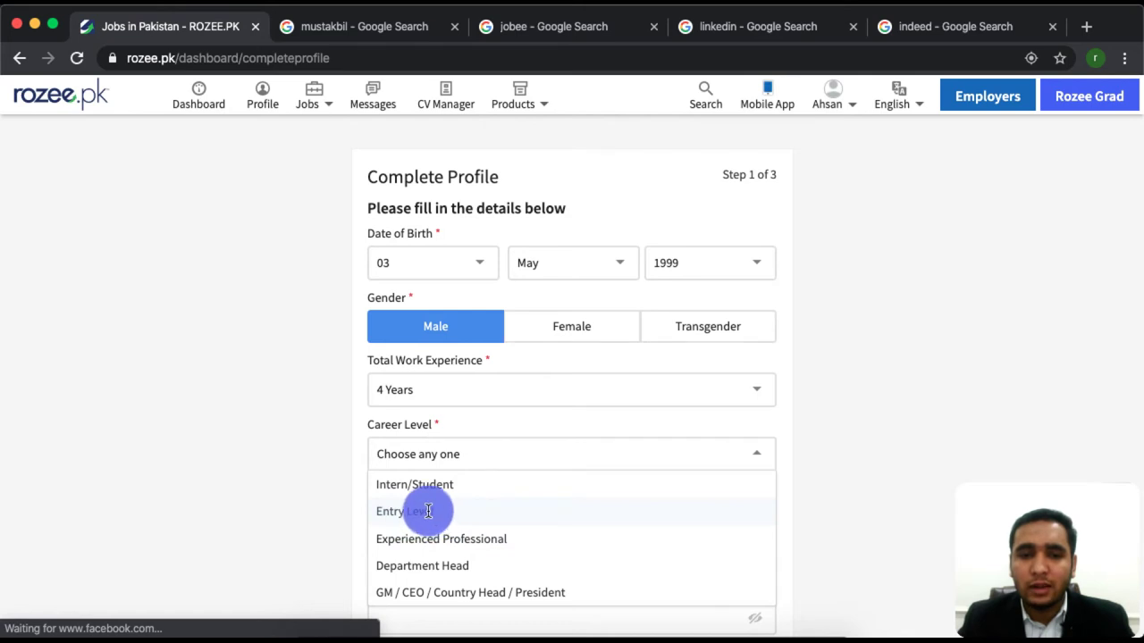
left_click(482, 539)
scroll(482, 540, "down", 3)
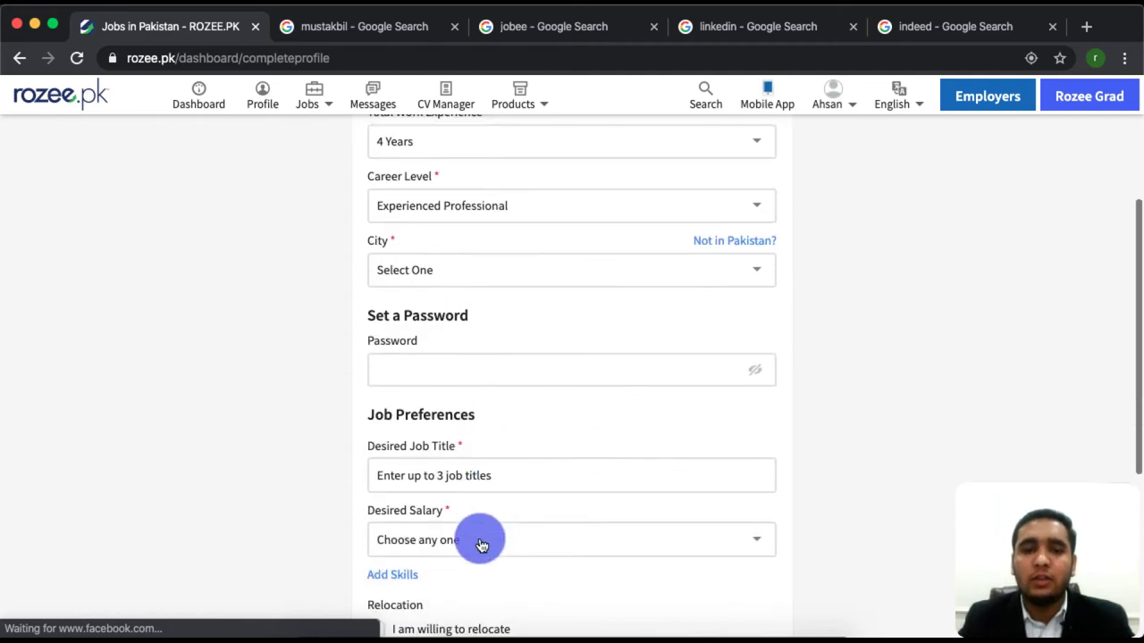
left_click(483, 271)
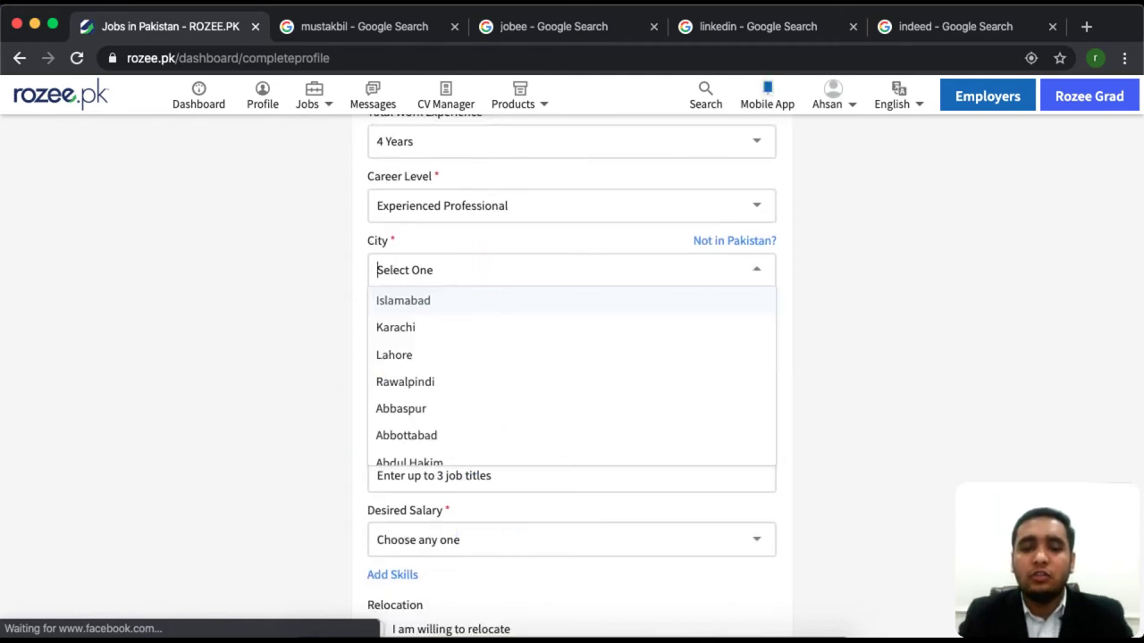
type("lahor")
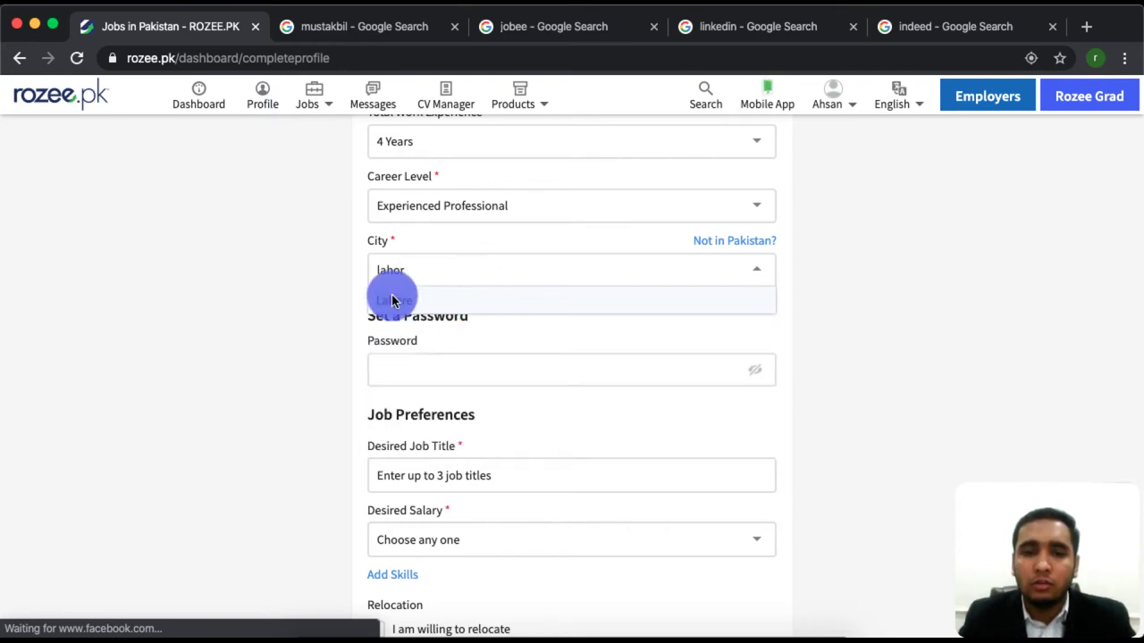
left_click(391, 300)
left_click(462, 370)
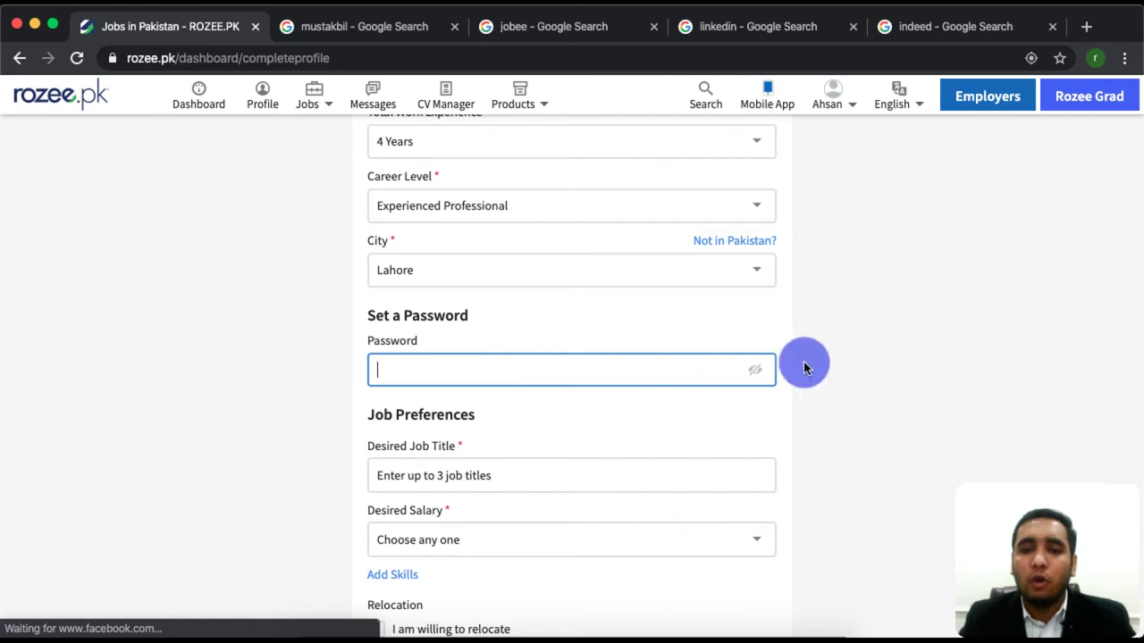
left_click(755, 373)
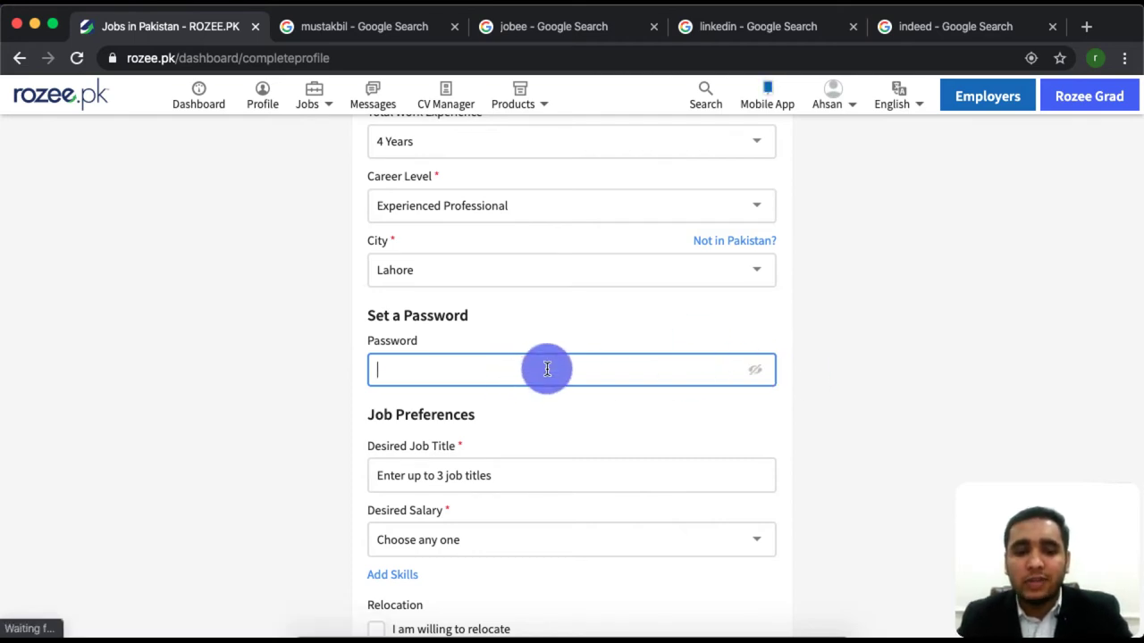
type("abc")
mouse_move(395, 366)
left_mouse_down()
mouse_move(434, 367)
mouse_move(382, 366)
mouse_move(384, 377)
mouse_move(396, 373)
left_mouse_up()
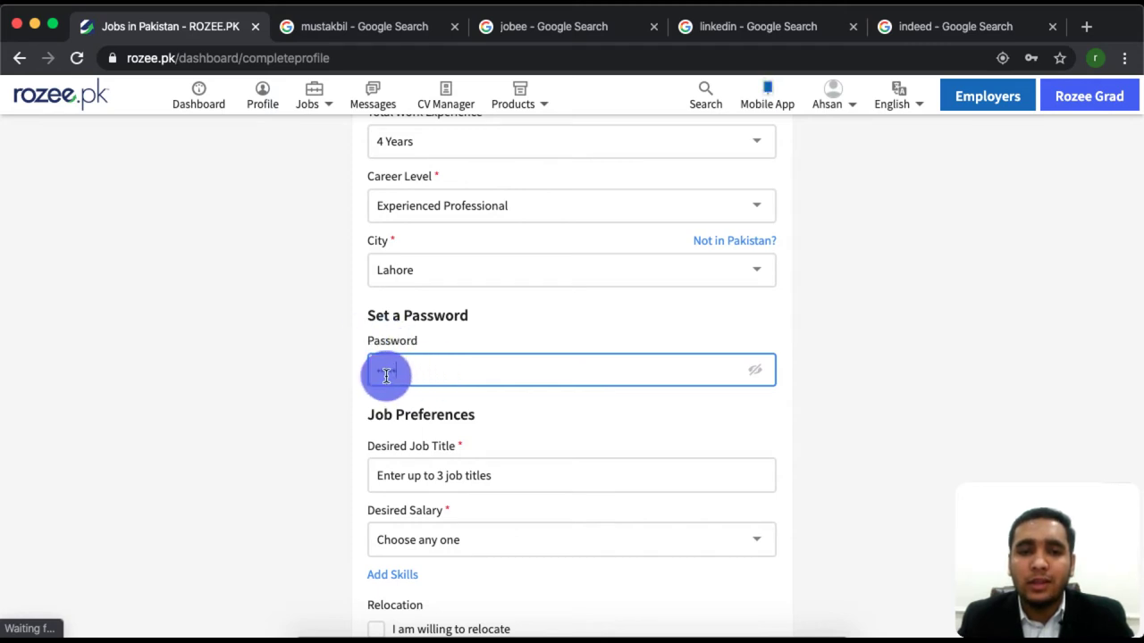
key("BackSpace")
type("*****")
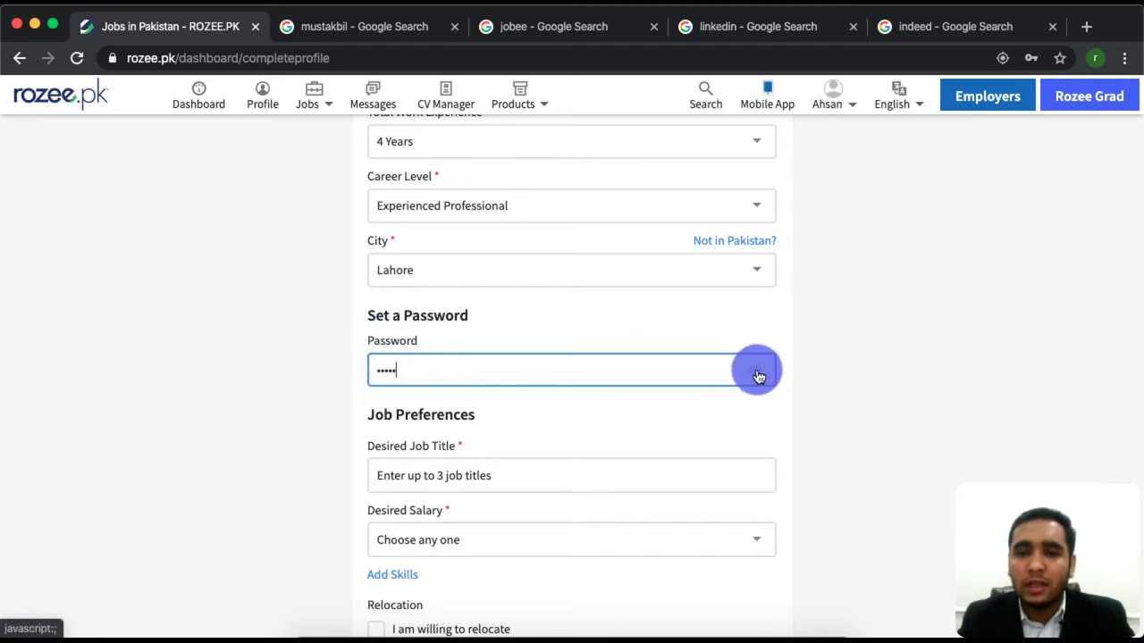
left_click(757, 374)
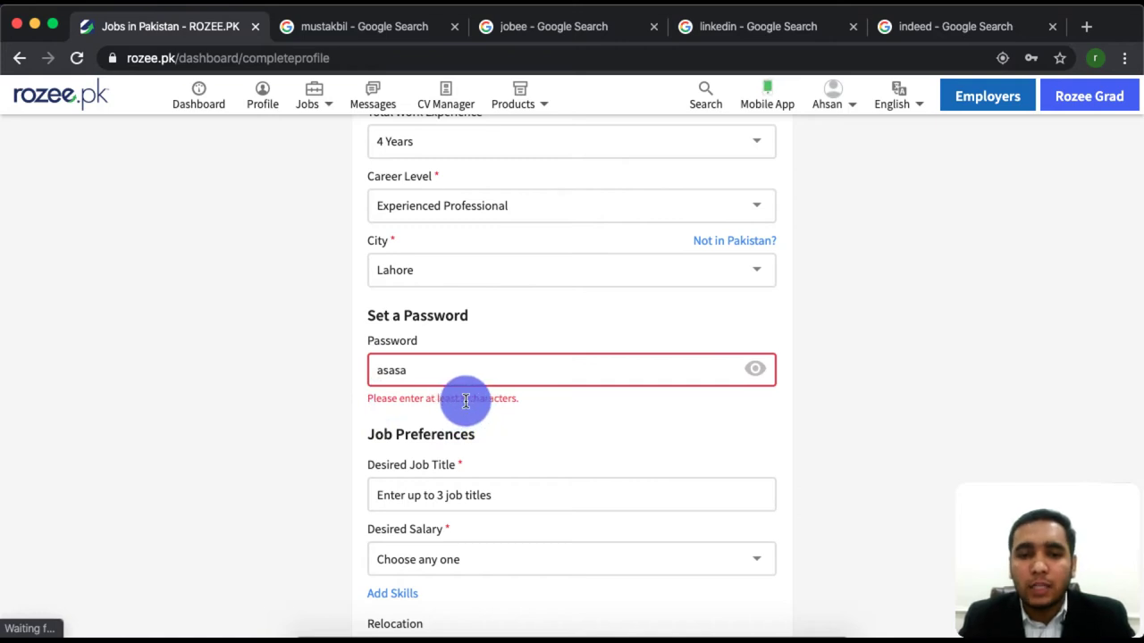
left_click_drag(436, 399, 520, 399)
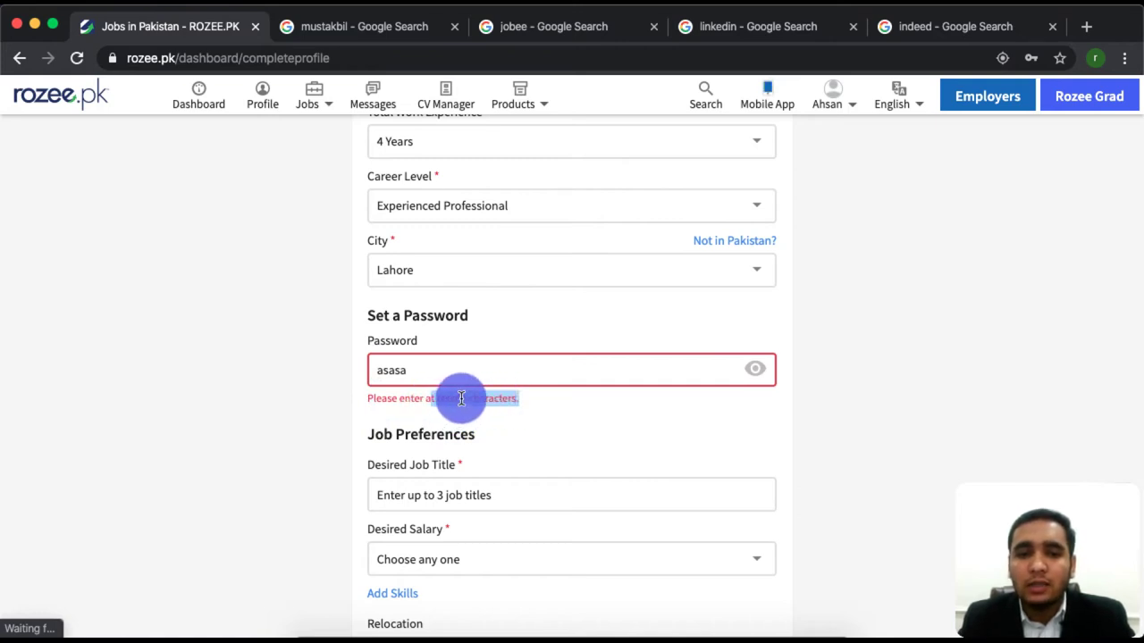
left_click(409, 370)
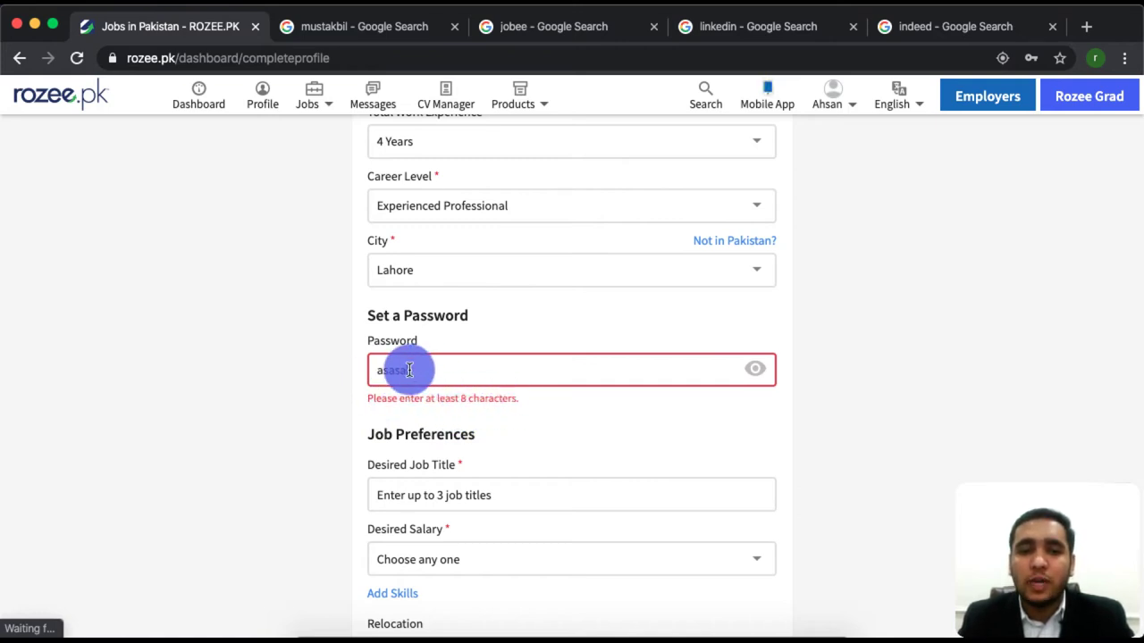
double_click(410, 370)
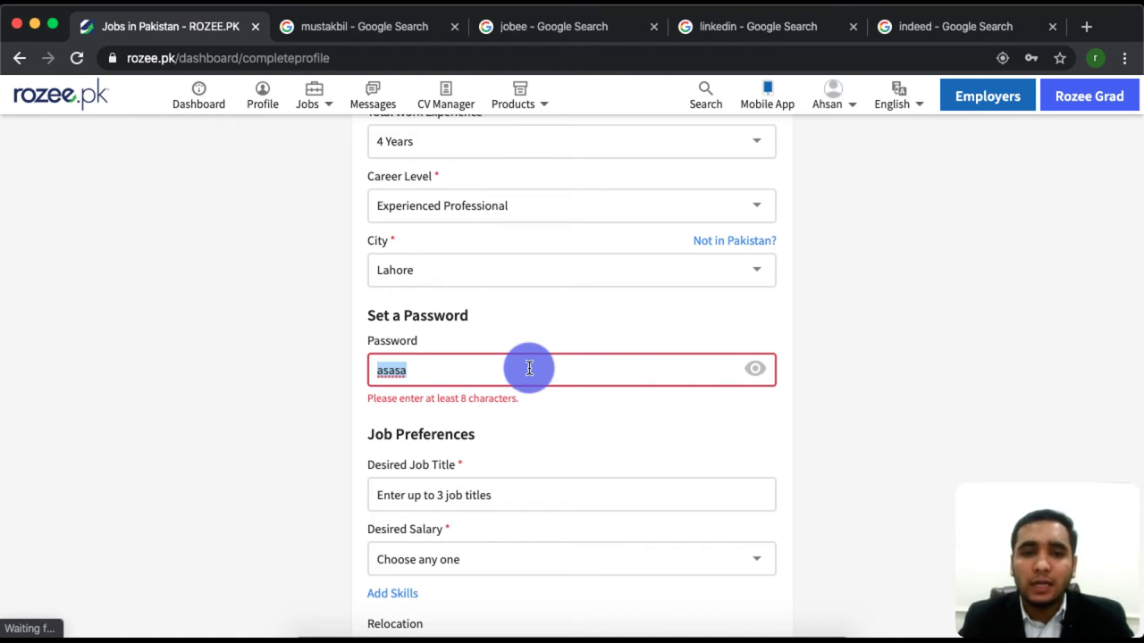
left_click(383, 243)
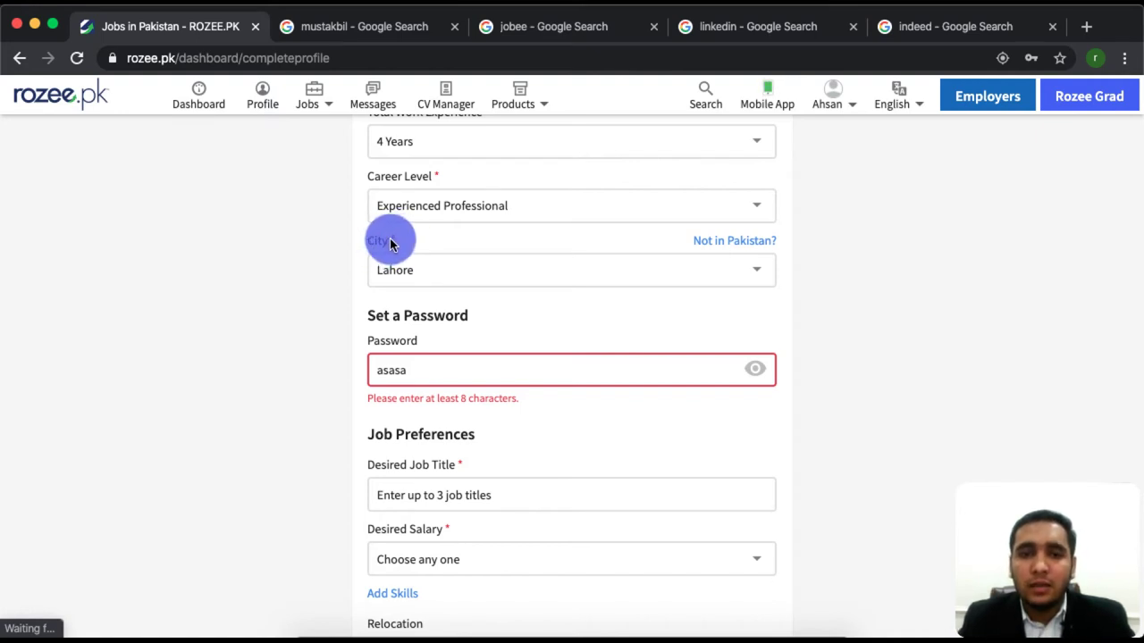
left_click_drag(391, 241, 446, 287)
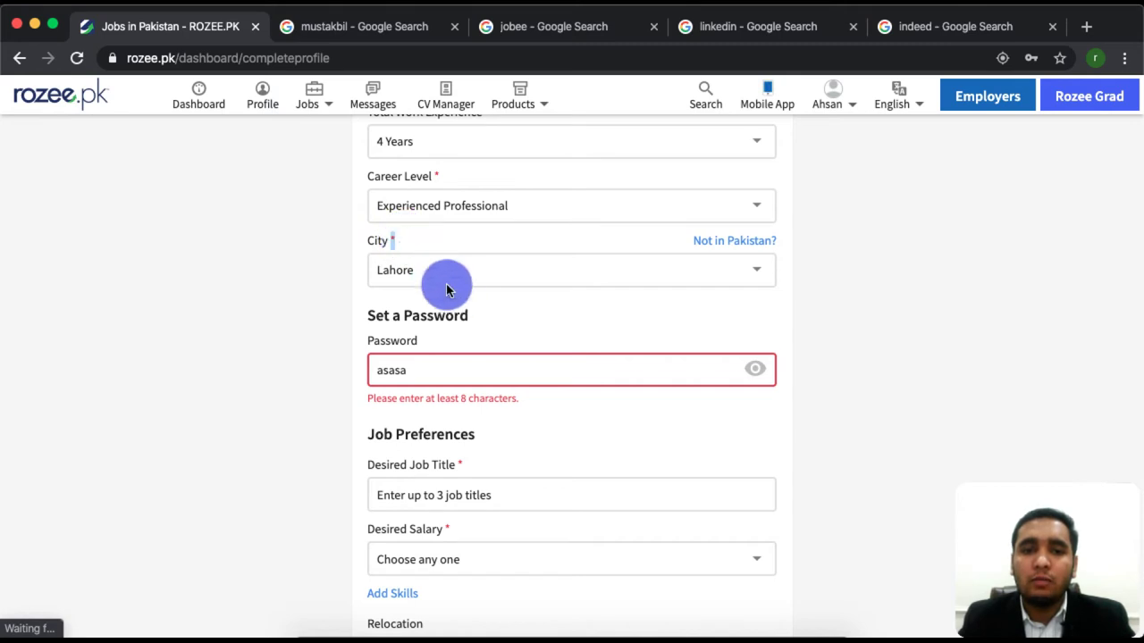
Tick and untick willingness to relocate, then try to continue past step 1.
scroll(554, 465, "down", 5)
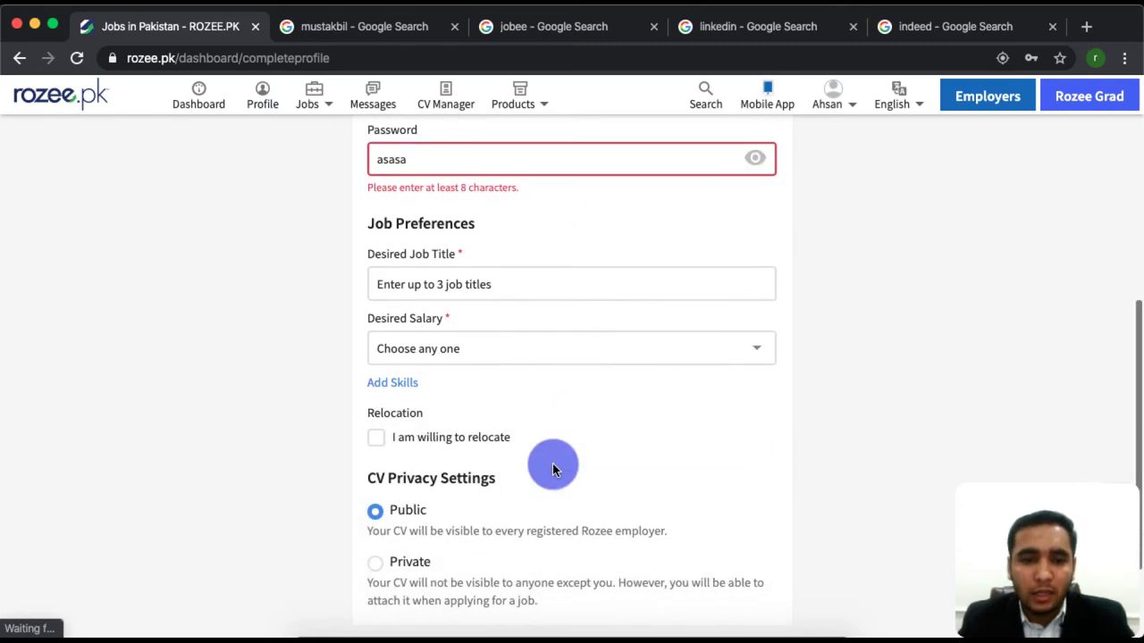
scroll(552, 466, "down", 2)
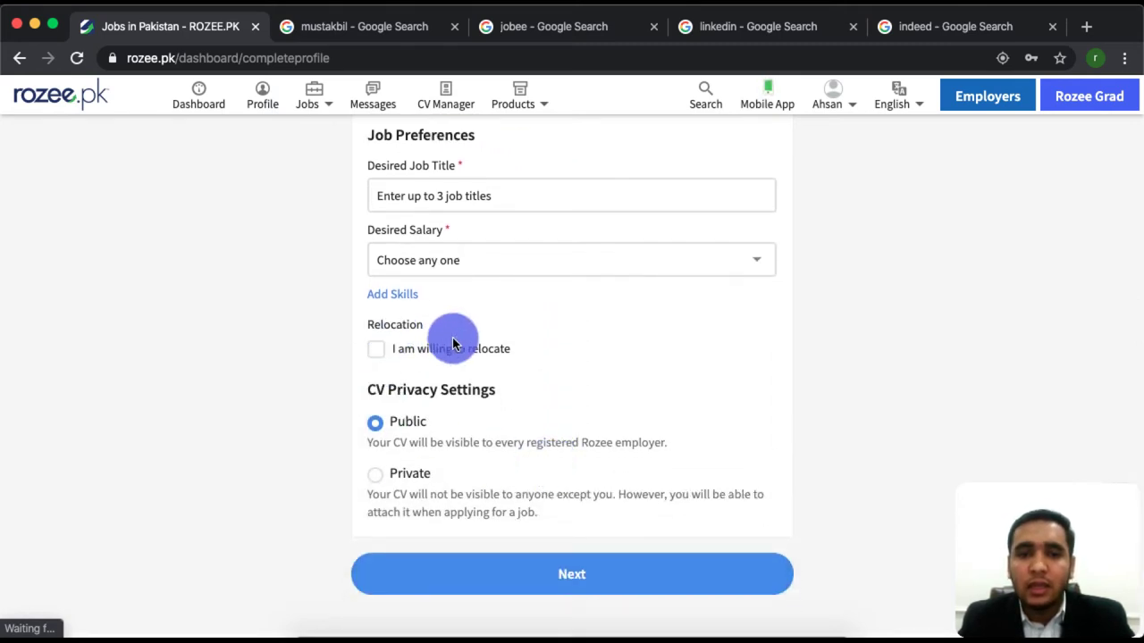
left_click(376, 349)
left_click(376, 349)
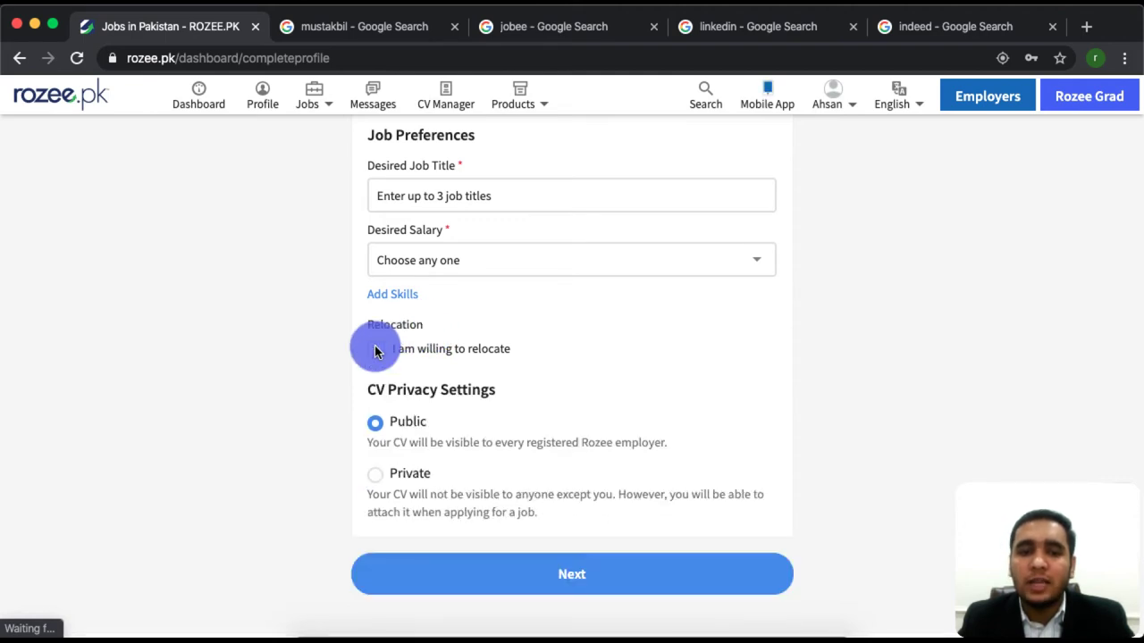
left_click(563, 568)
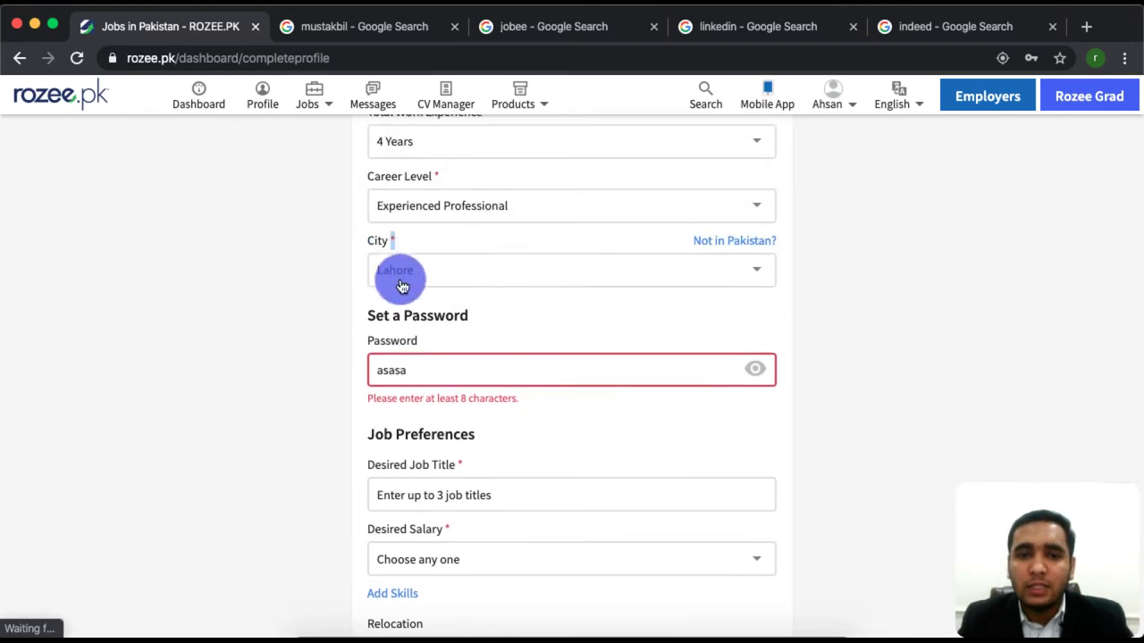
Clear Lahore from City and retry Next, raising required-field errors.
left_click(465, 266)
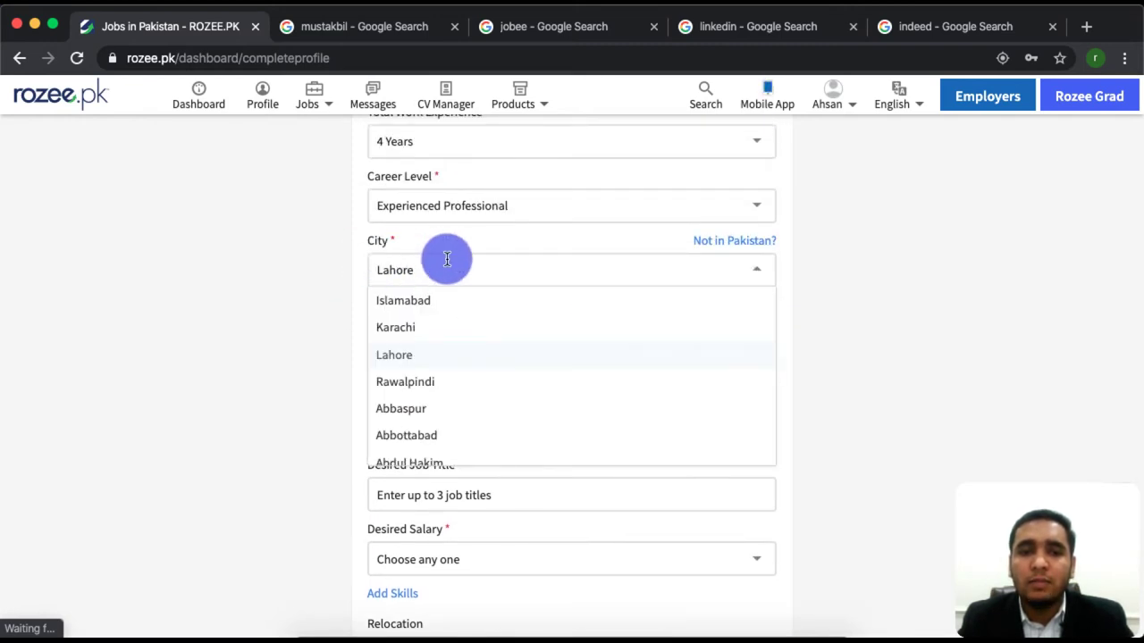
key("BackSpace")
key("BackSpace")
key("BackSpace")
key("BackSpace")
key("BackSpace")
key("BackSpace")
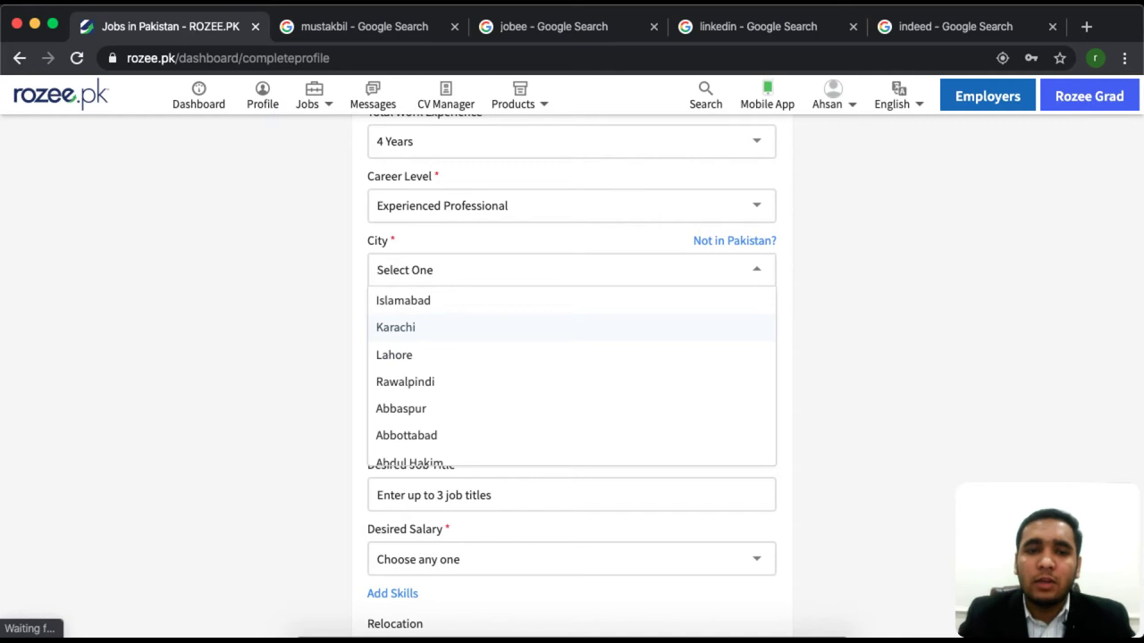
left_click(267, 295)
scroll(485, 403, "down", 5)
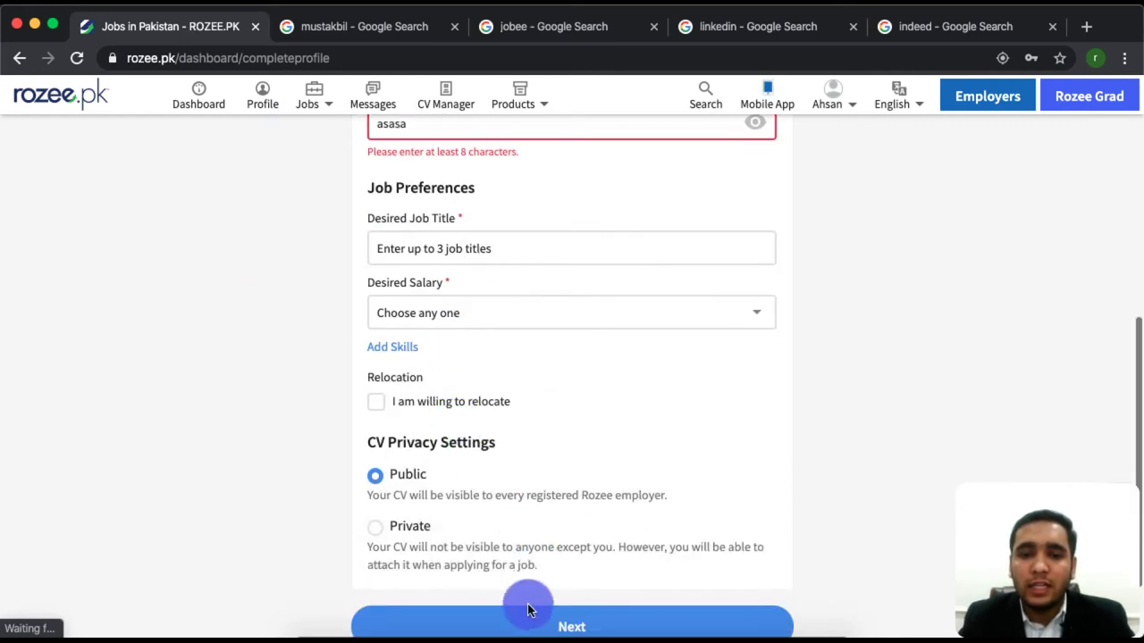
left_click(527, 611)
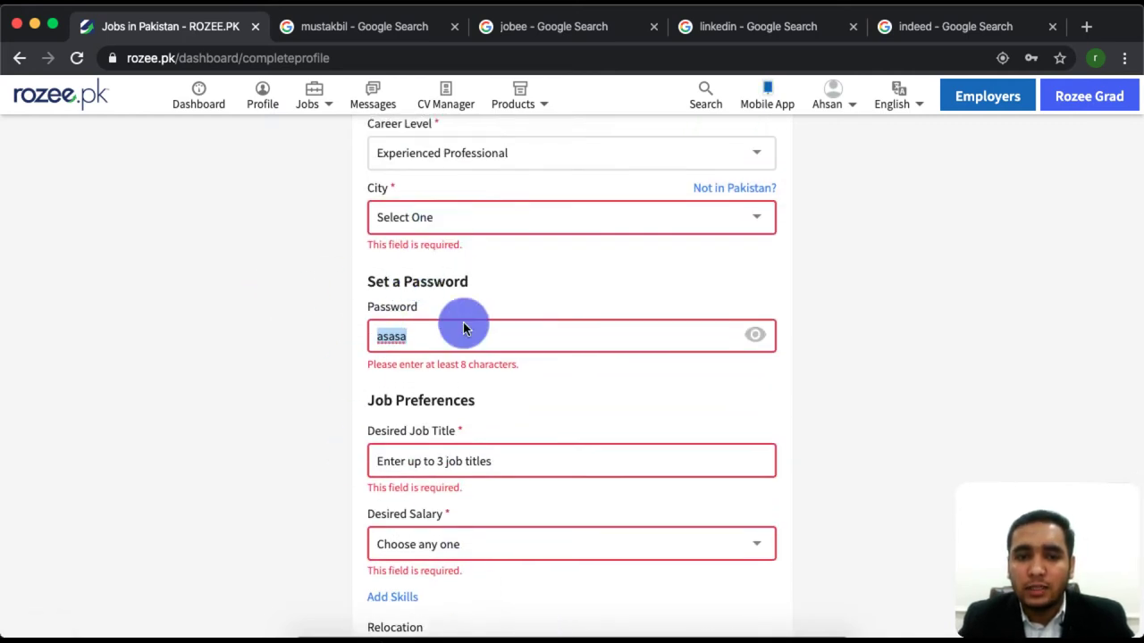
left_click(475, 217)
Search 'lahore' and confirm Lahore as the city.
type("lahore")
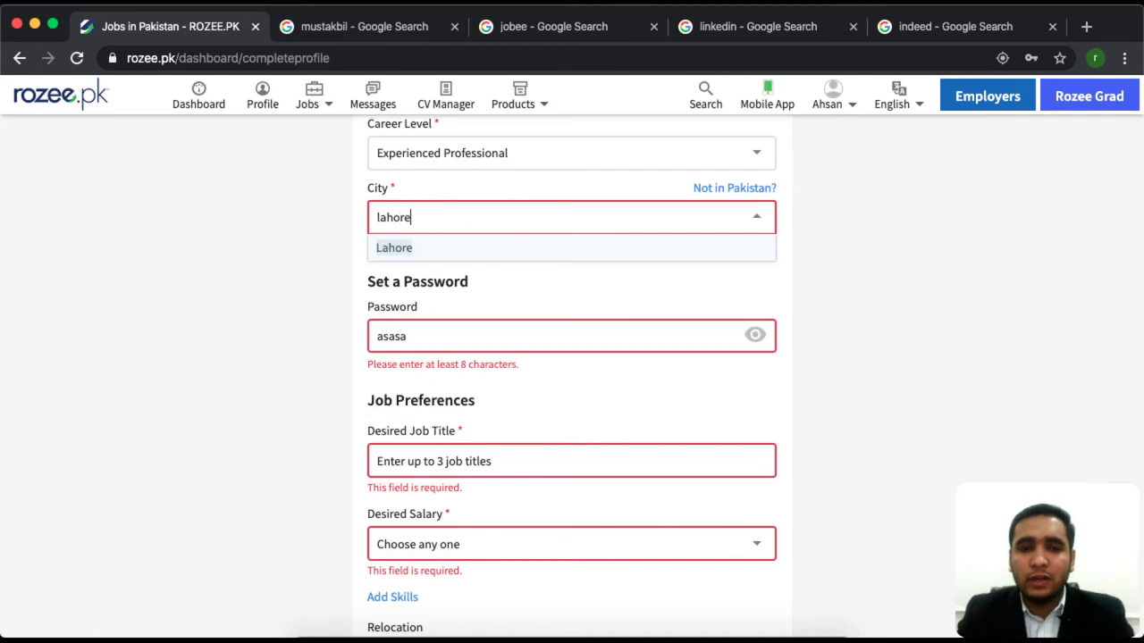
key("Return")
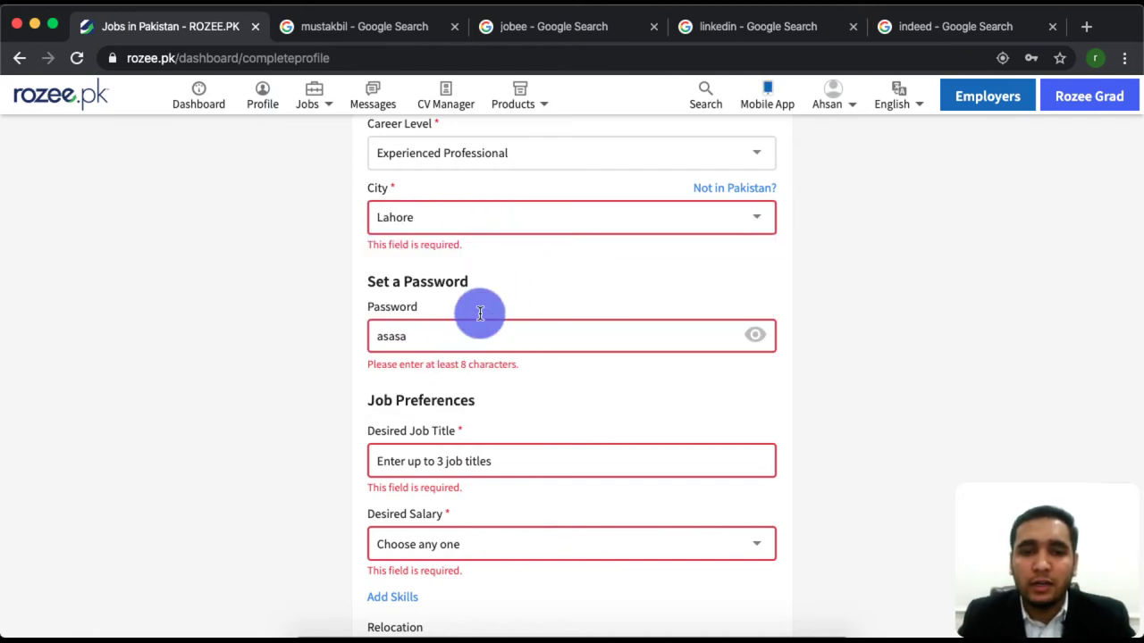
scroll(496, 472, "down", 3)
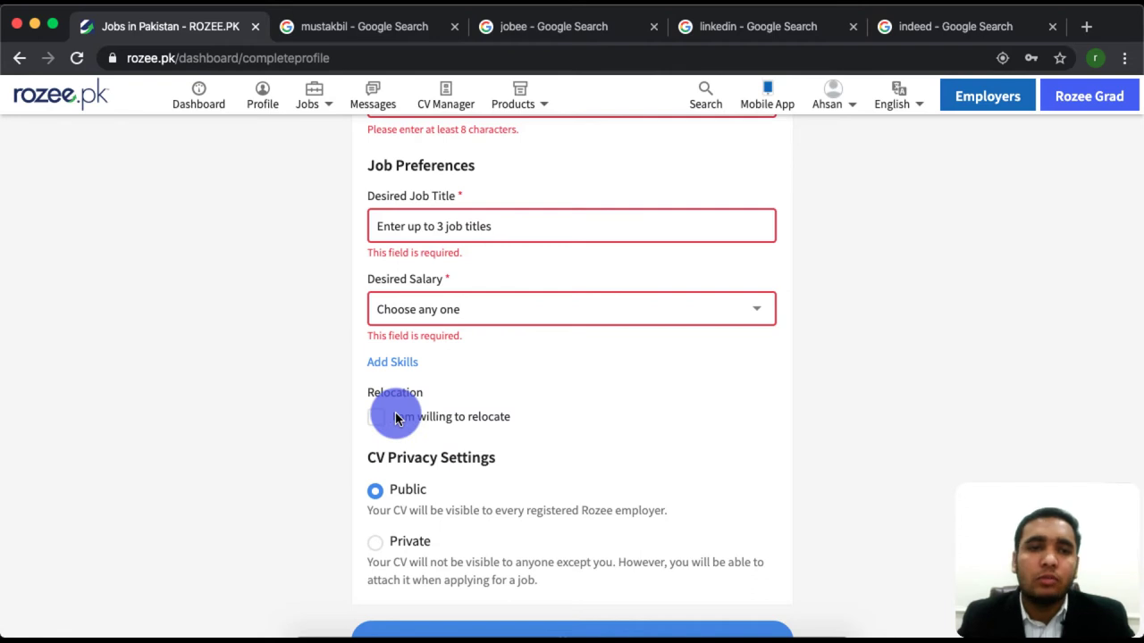
scroll(510, 321, "up", 2)
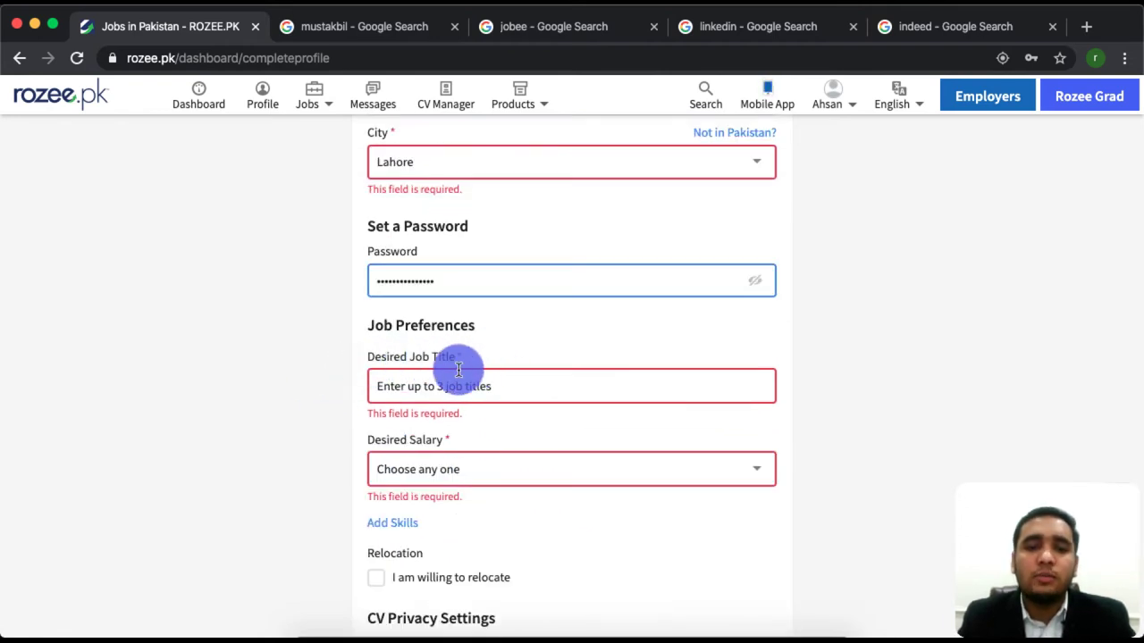
Add developer, designer and teacher as Desired Job Titles.
left_click(483, 375)
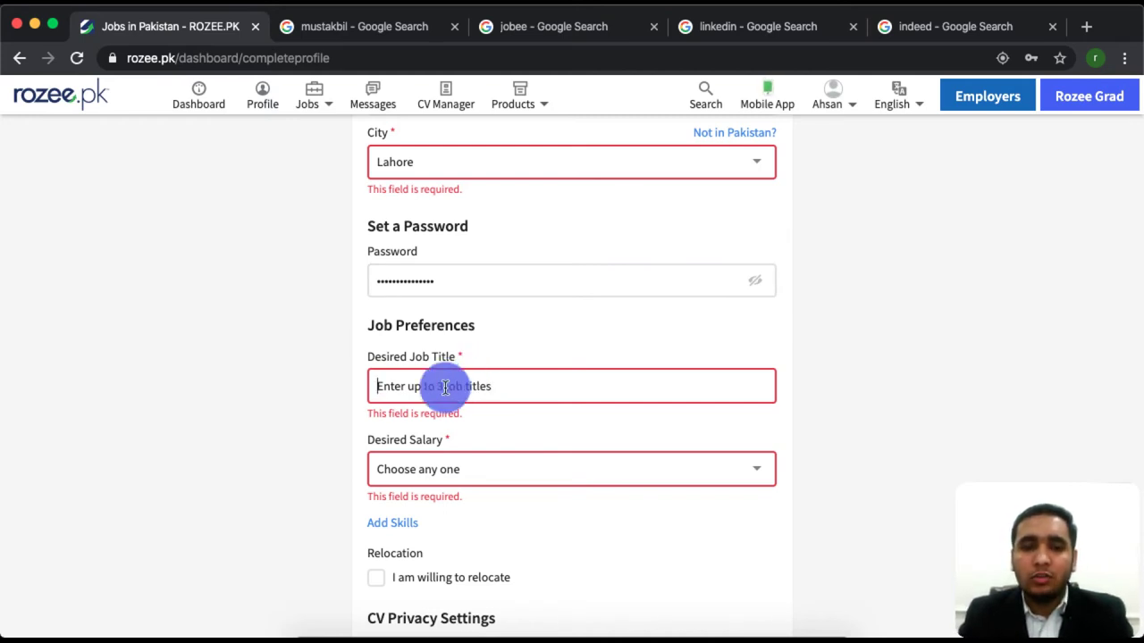
type("devel")
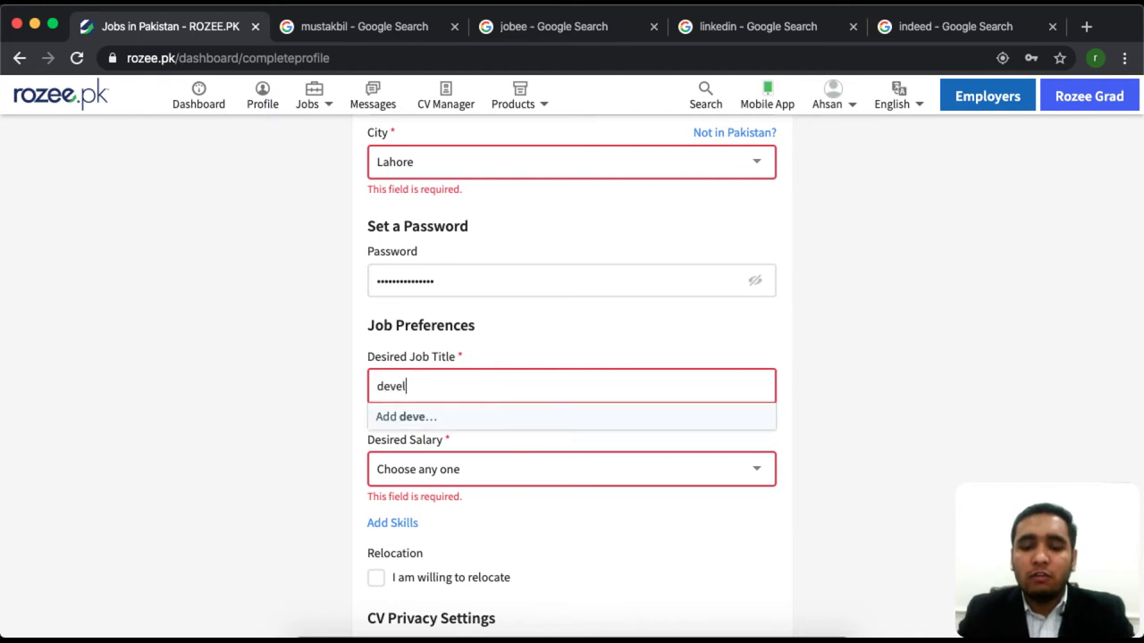
type("oper")
key("Return")
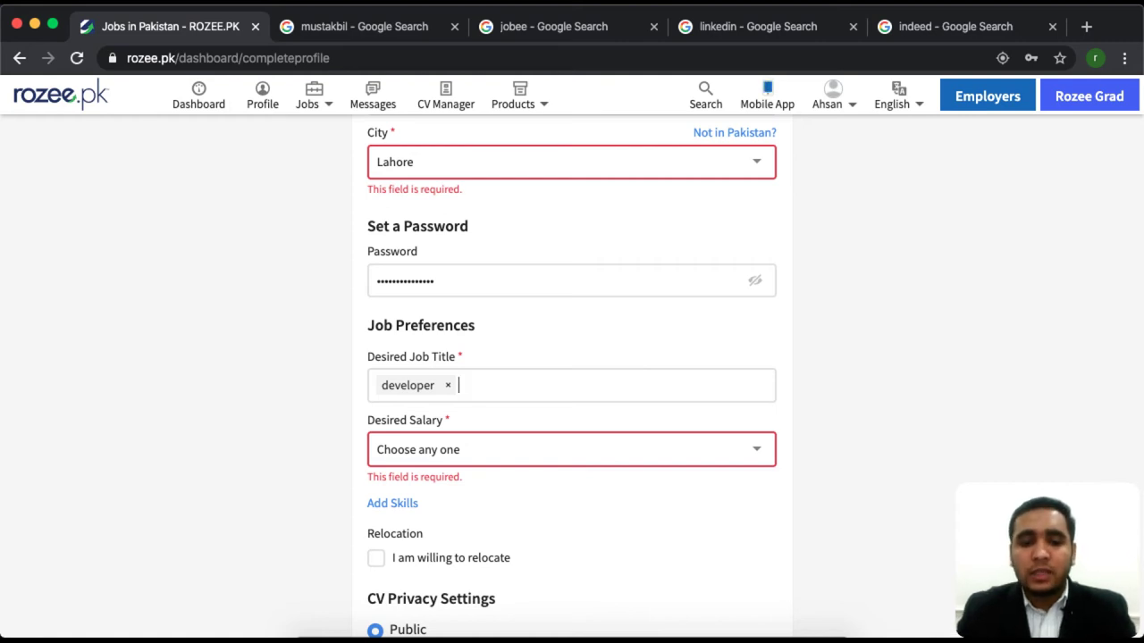
type("design")
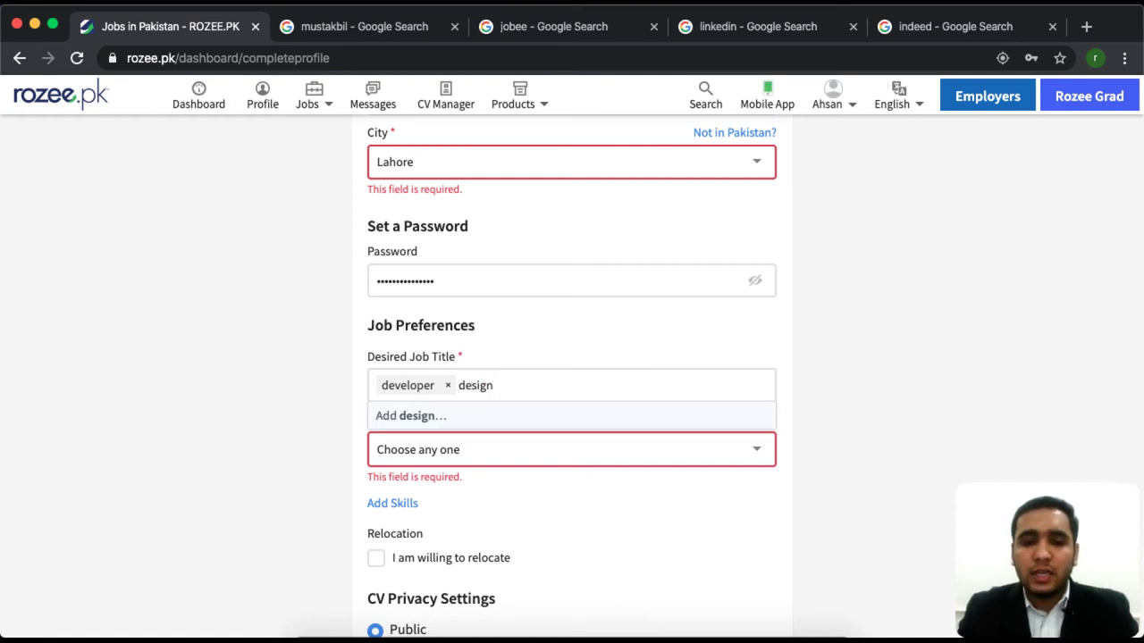
type("er")
key("Return")
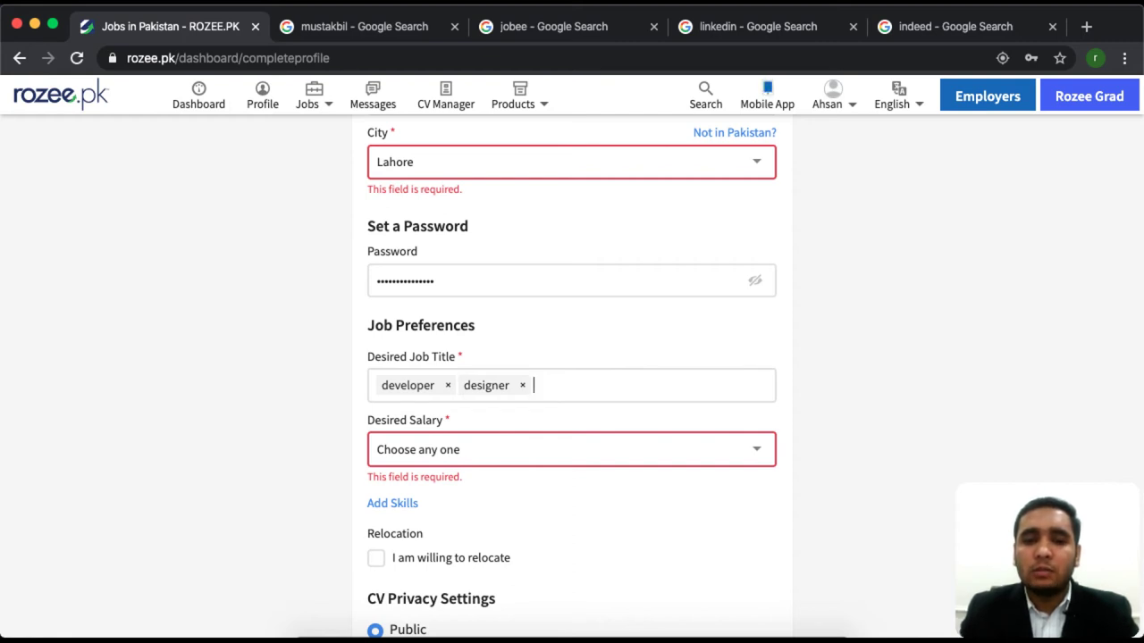
type("t")
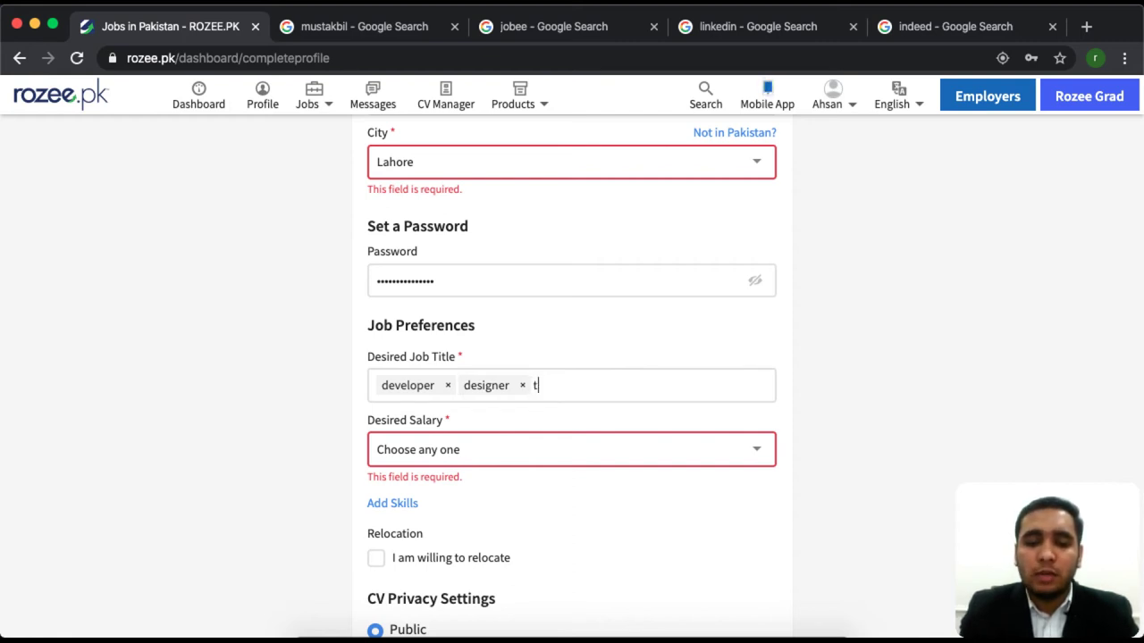
type("eacher")
key("Return")
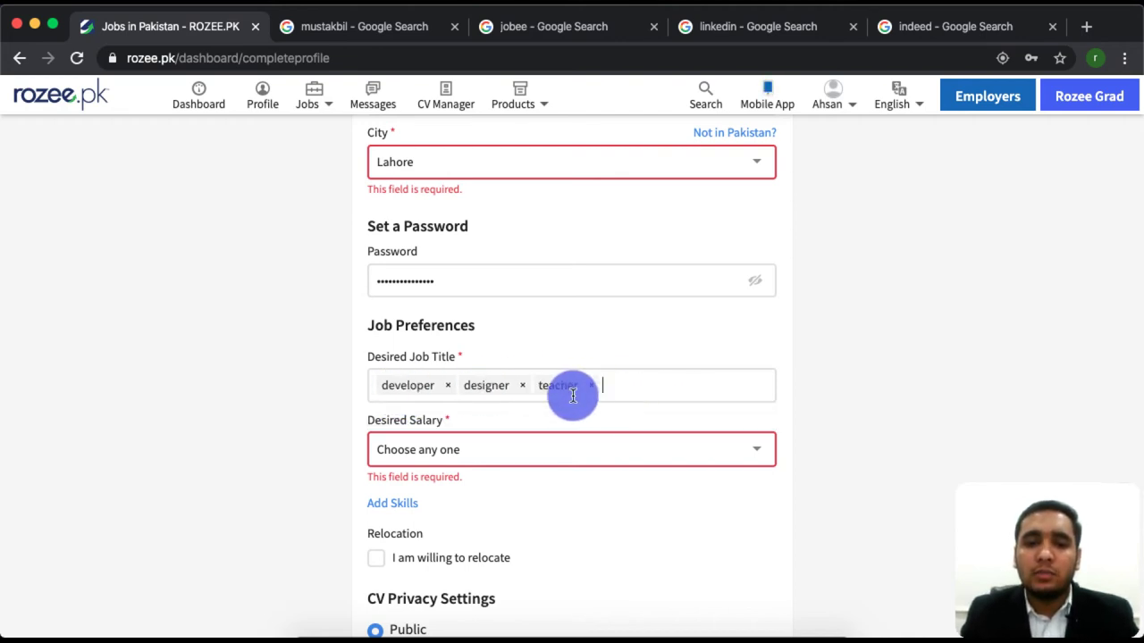
Choose 35,000 - 39,999 from the Desired Salary list.
left_click(451, 459)
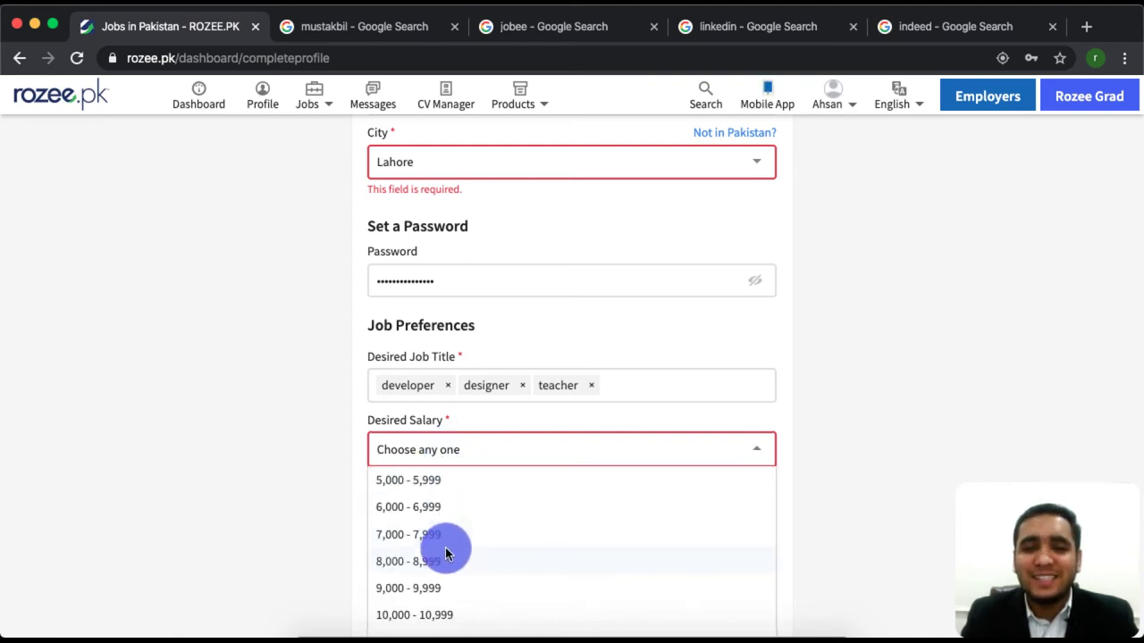
scroll(445, 547, "down", 4)
scroll(439, 605, "down", 5)
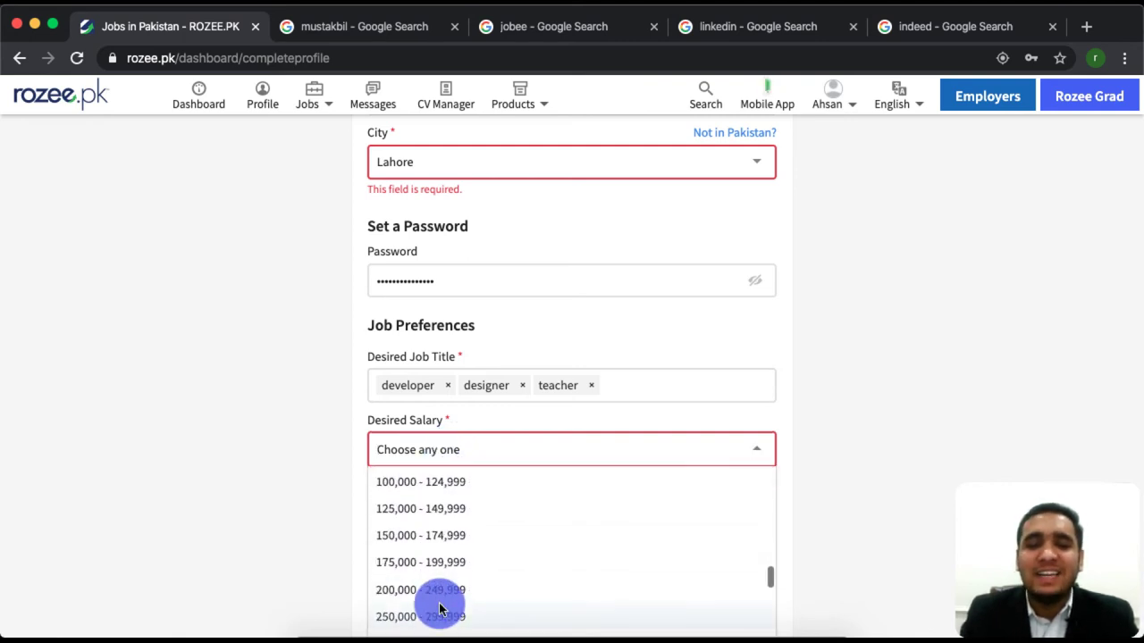
scroll(440, 608, "up", 1)
scroll(396, 238, "up", 3)
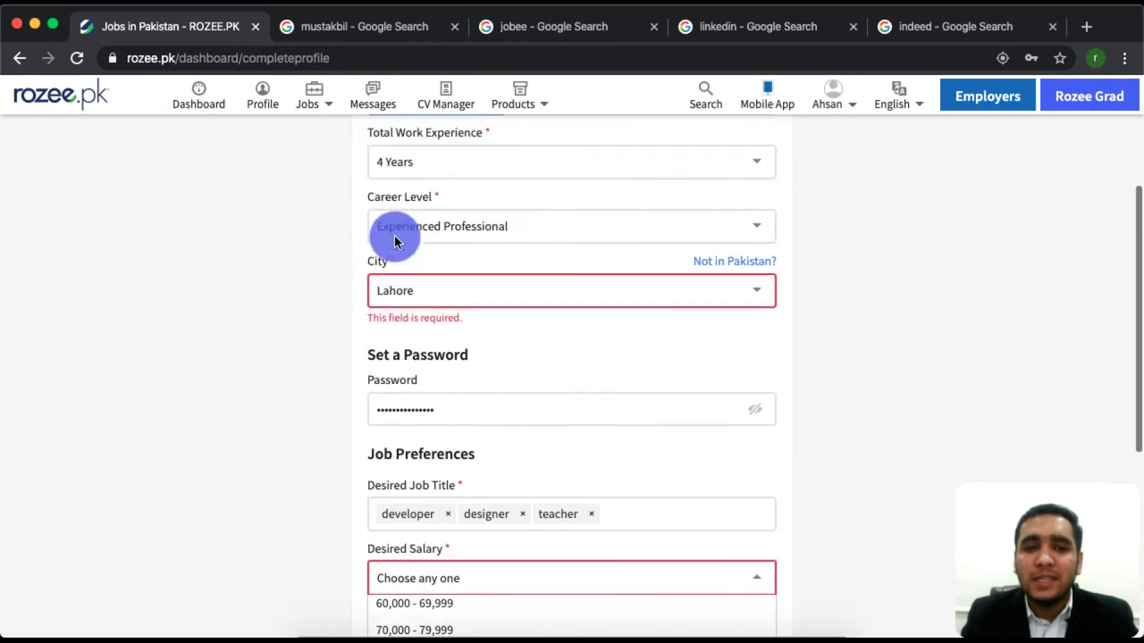
scroll(514, 361, "down", 3)
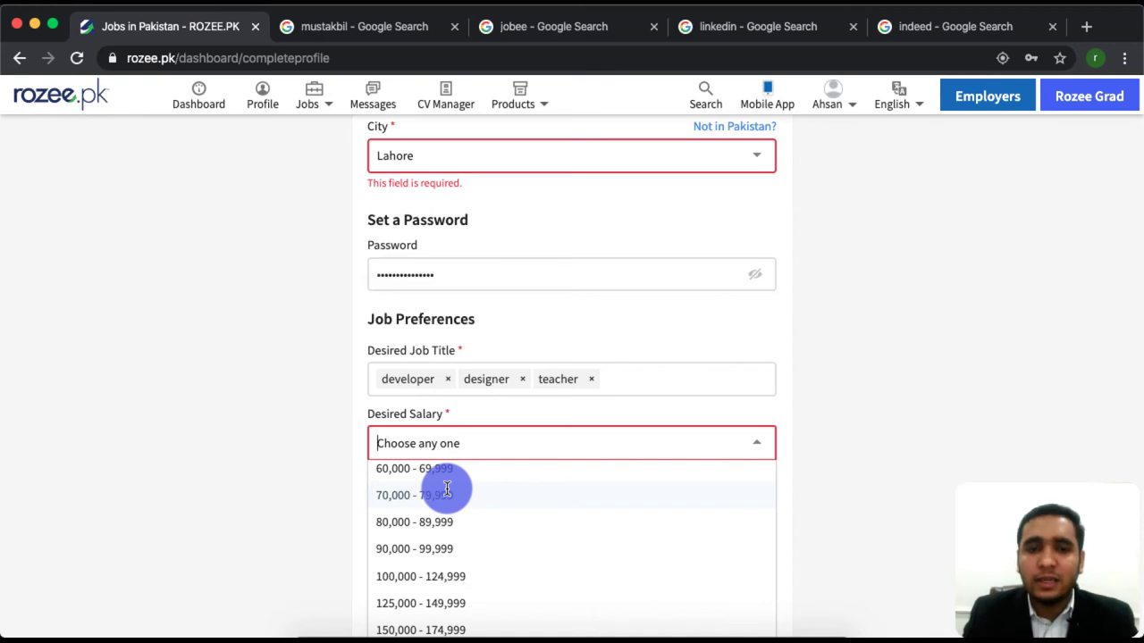
scroll(425, 484, "up", 2)
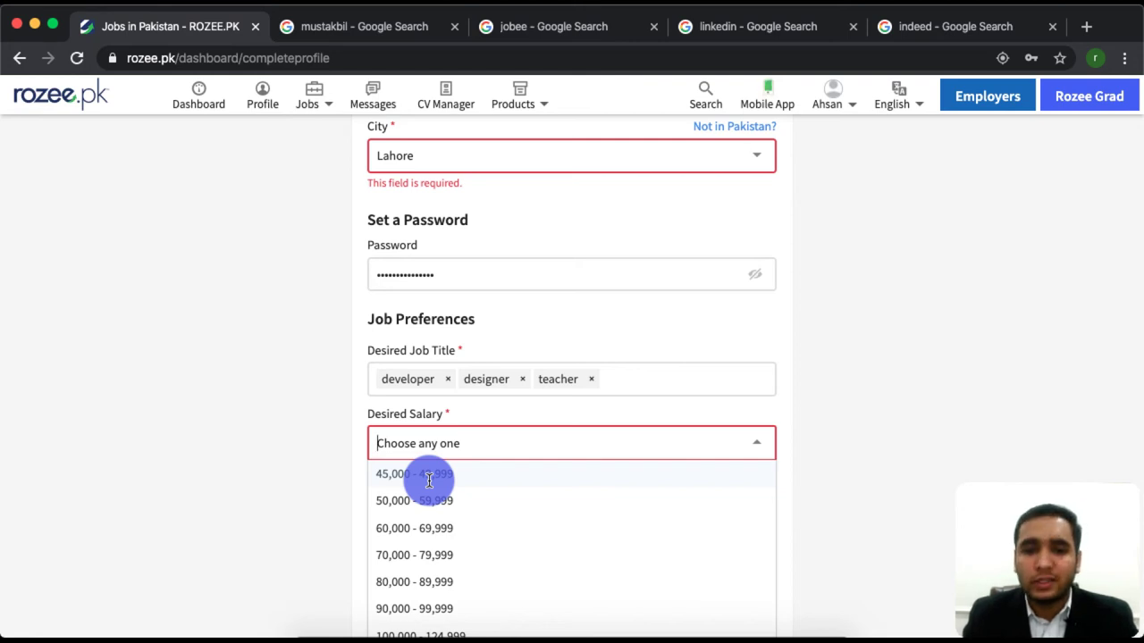
scroll(429, 481, "up", 2)
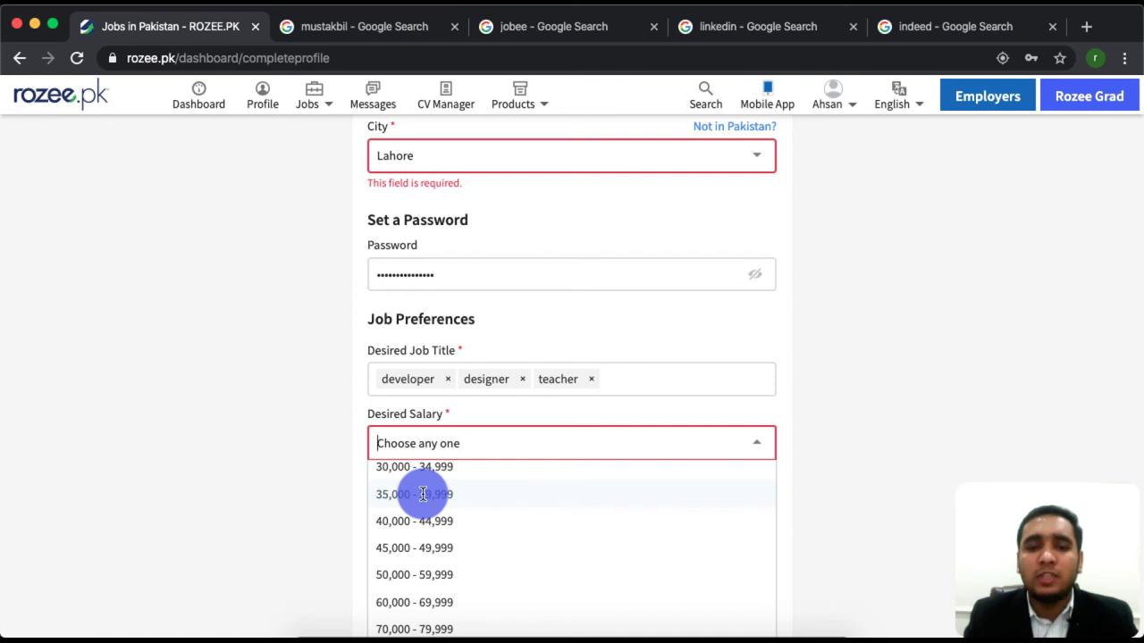
scroll(416, 465, "up", 1)
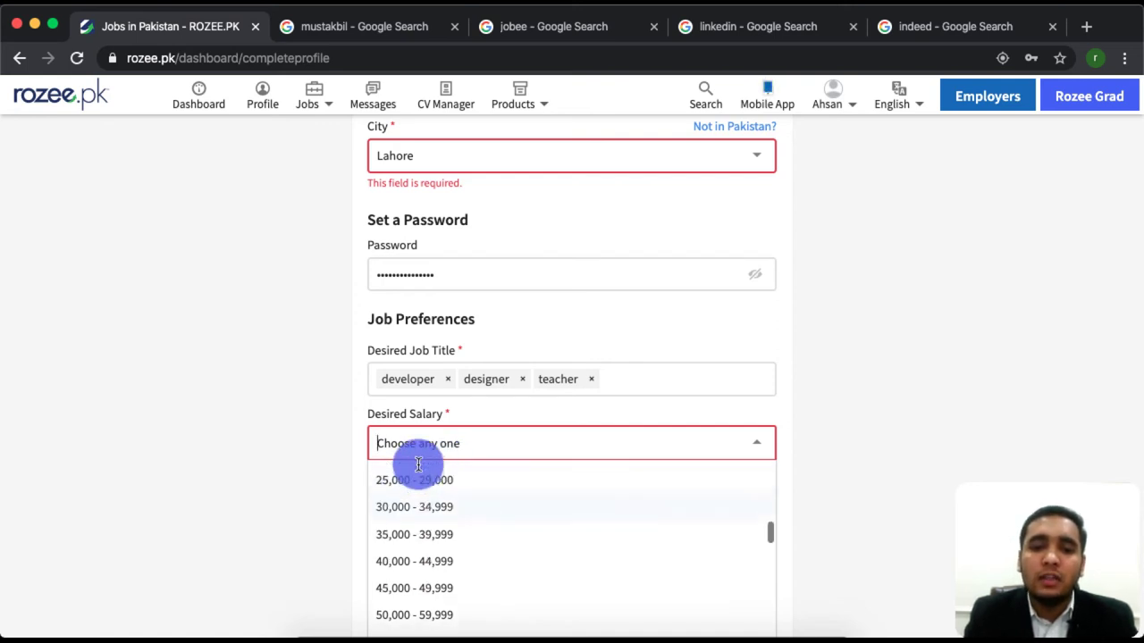
left_click(453, 539)
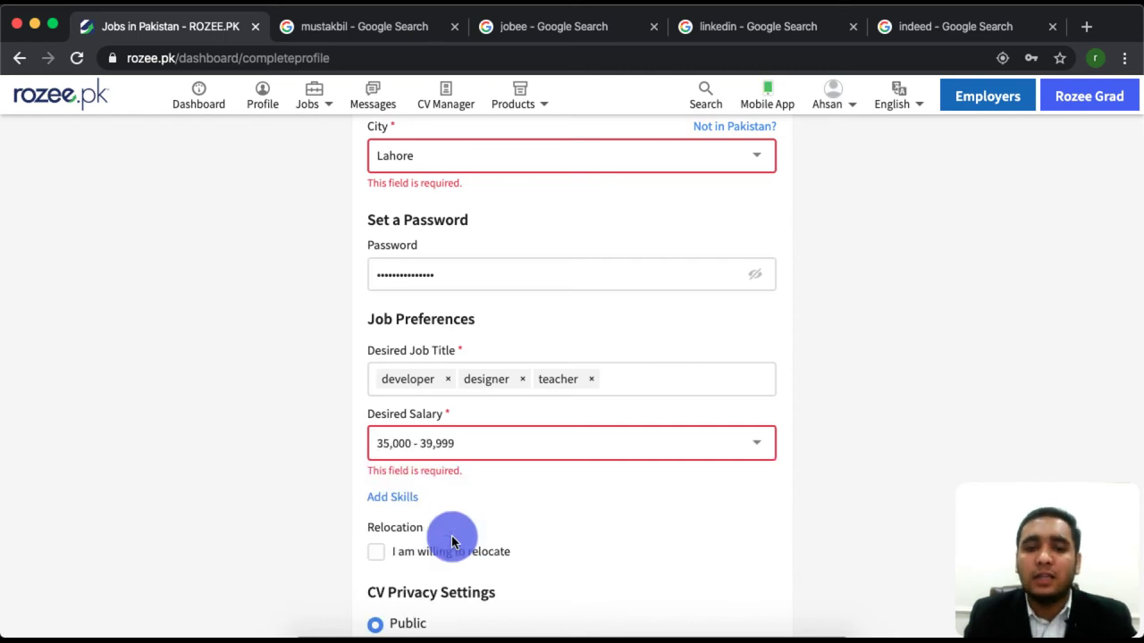
Switch Desired Salary to the 19,000 - 19,999 range.
left_click(480, 442)
scroll(460, 519, "up", 3)
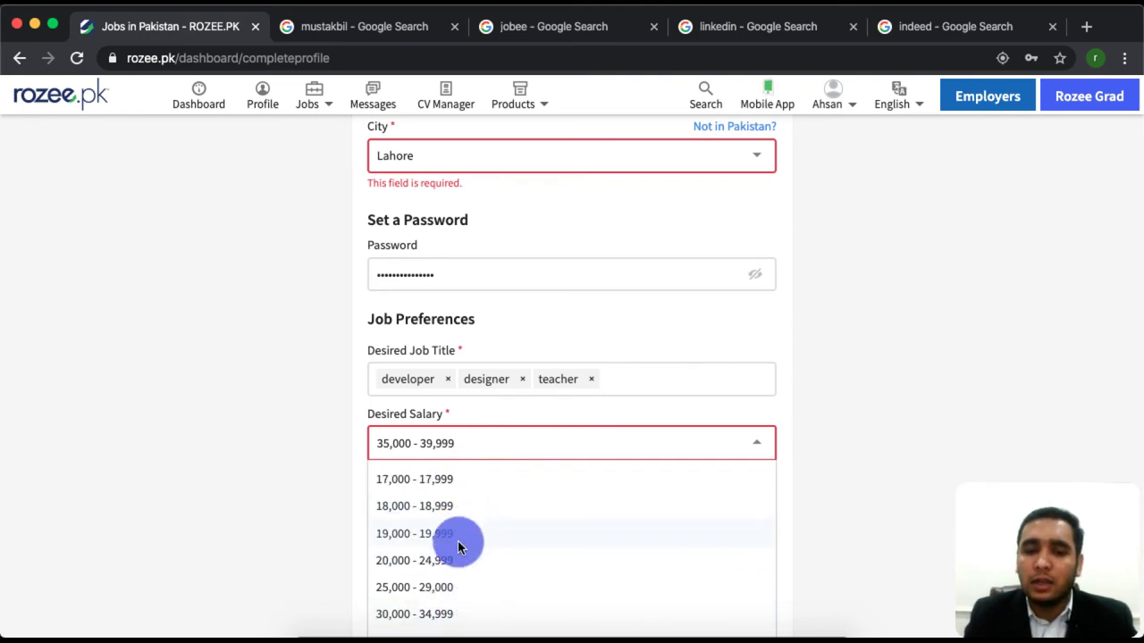
left_click(461, 534)
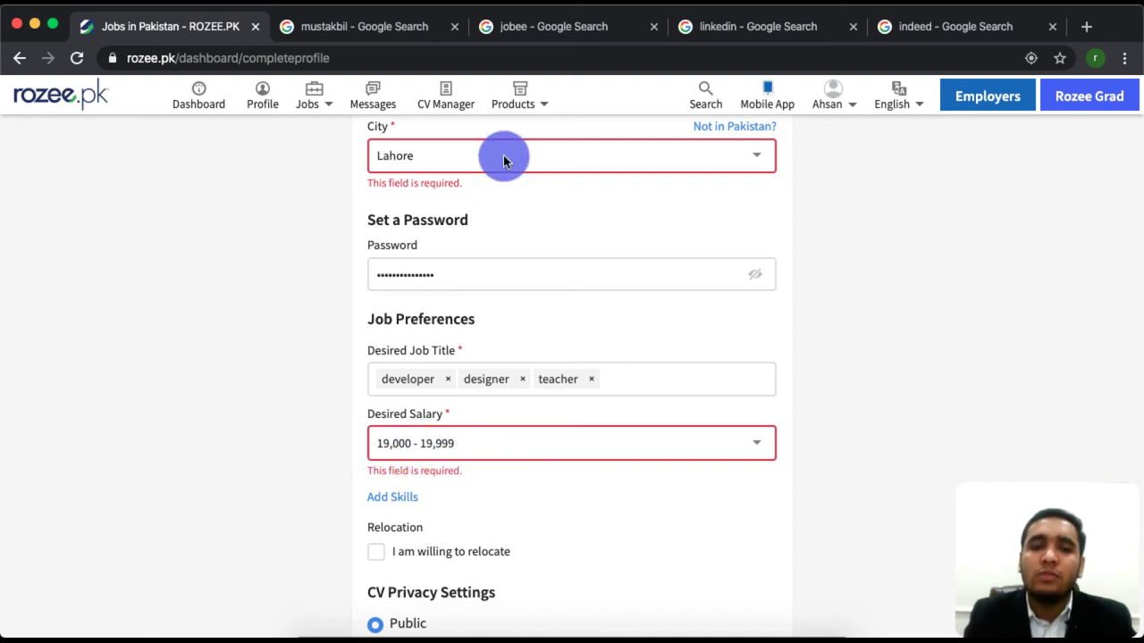
scroll(473, 192, "up", 3)
scroll(452, 250, "up", 2)
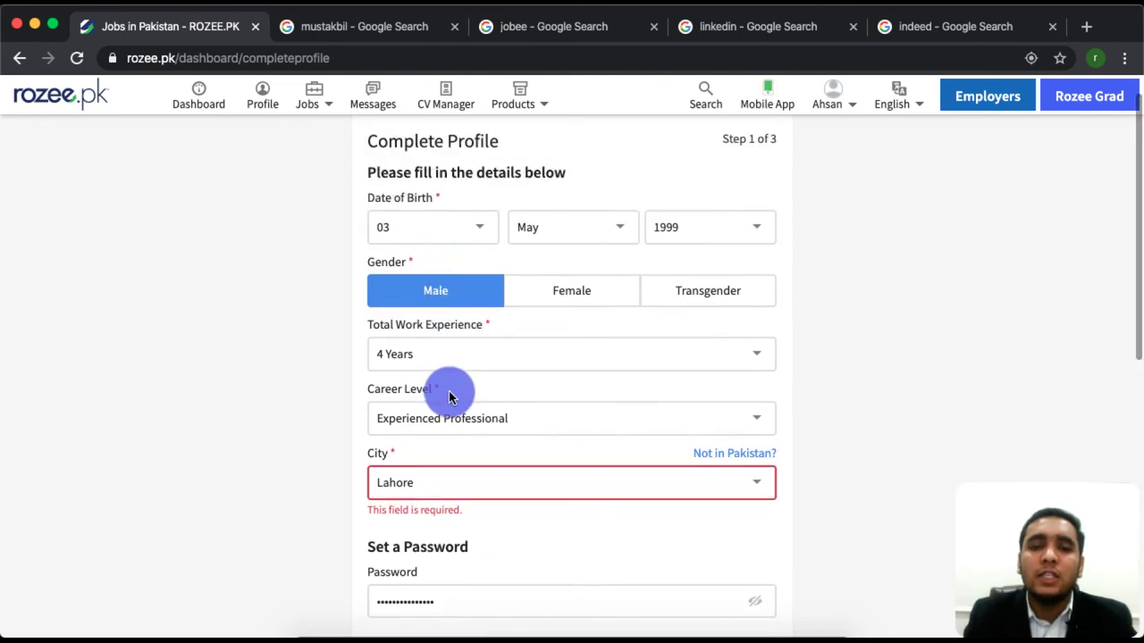
scroll(451, 396, "down", 5)
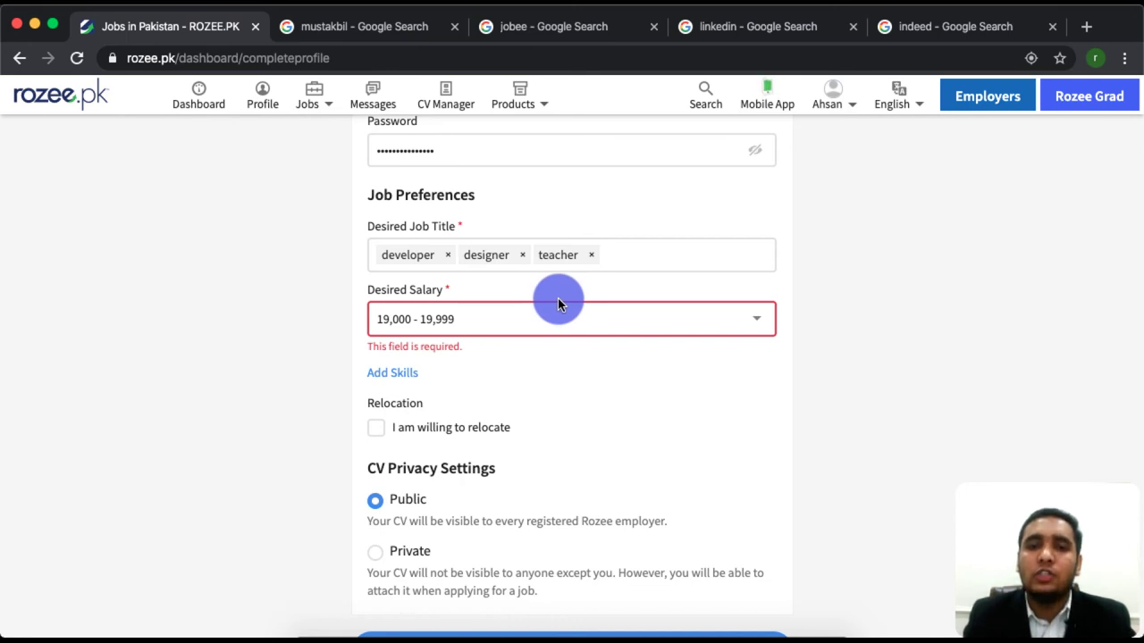
scroll(455, 261, "up", 3)
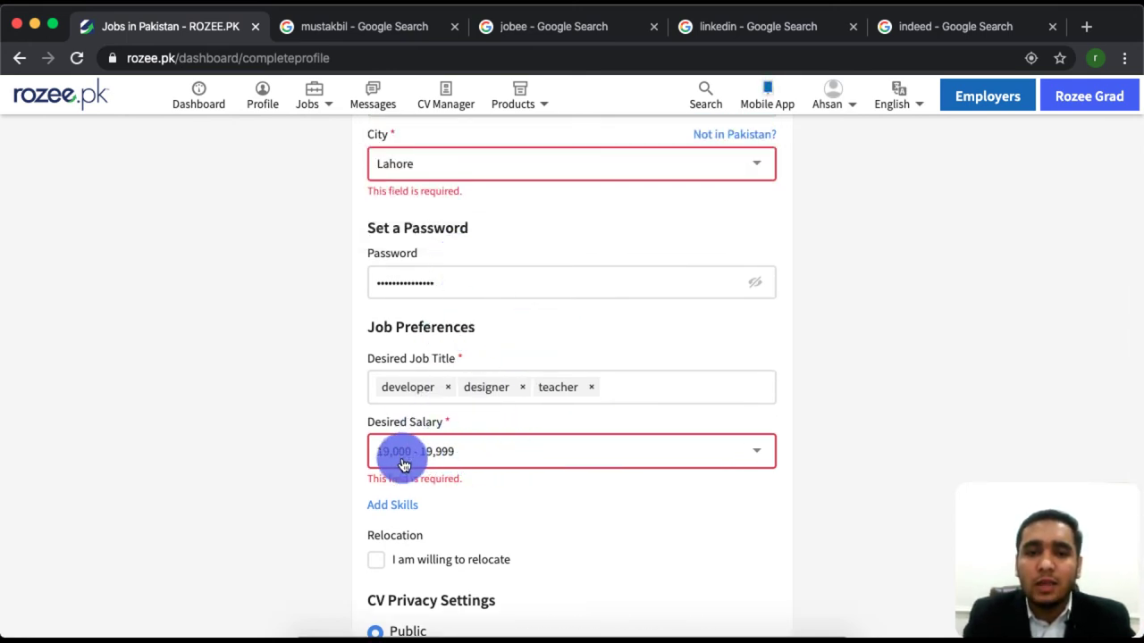
left_click(486, 452)
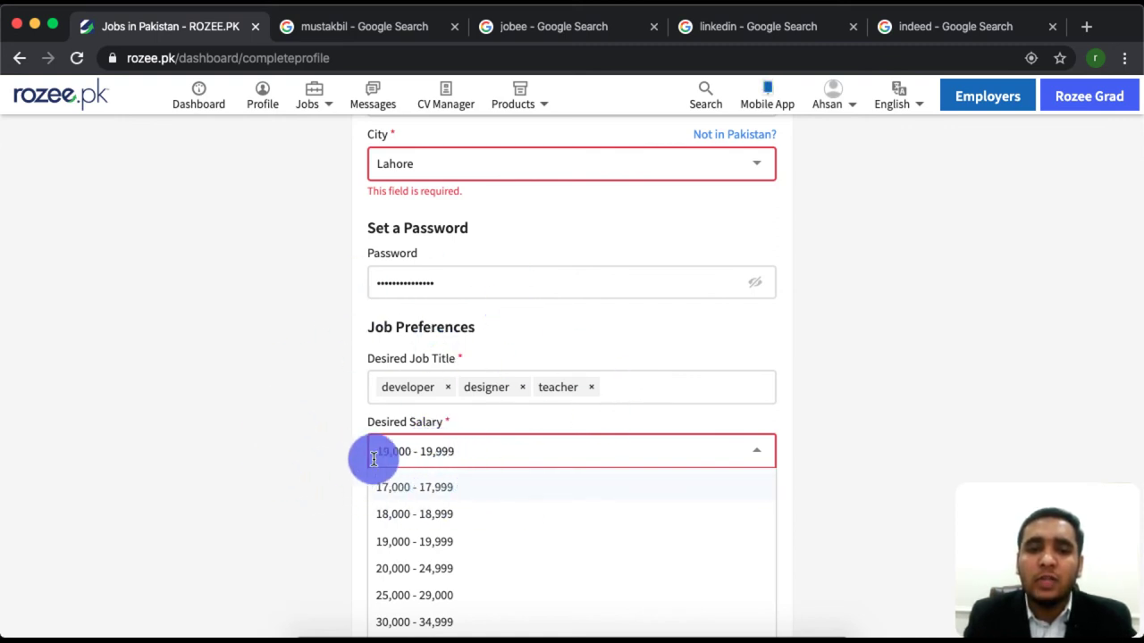
double_click(442, 451)
scroll(421, 531, "up", 3)
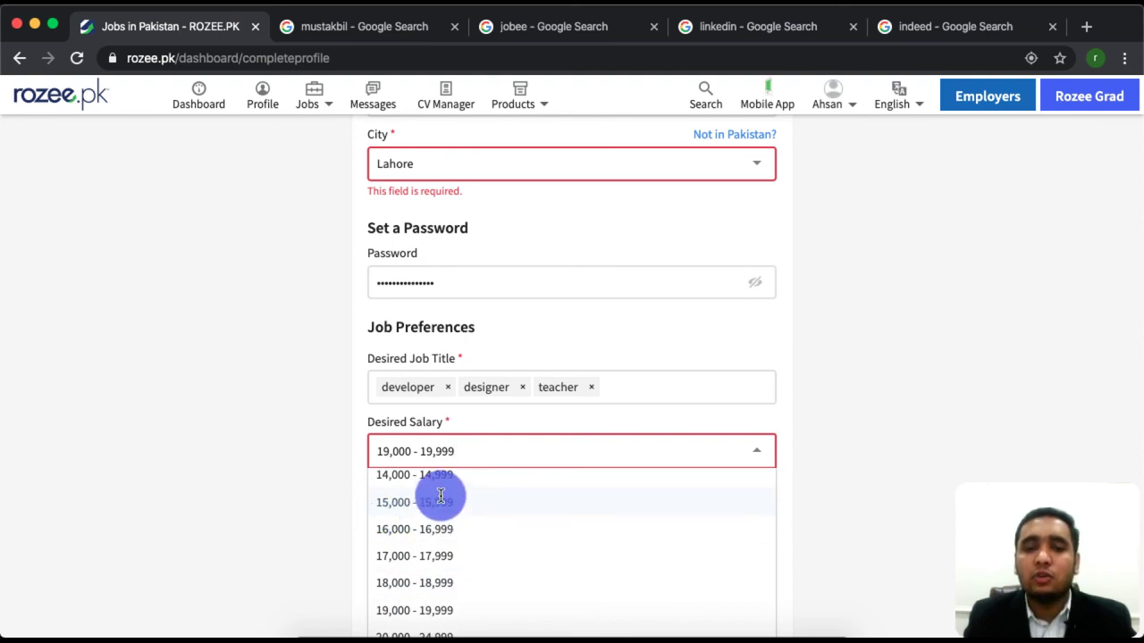
scroll(451, 528, "down", 2)
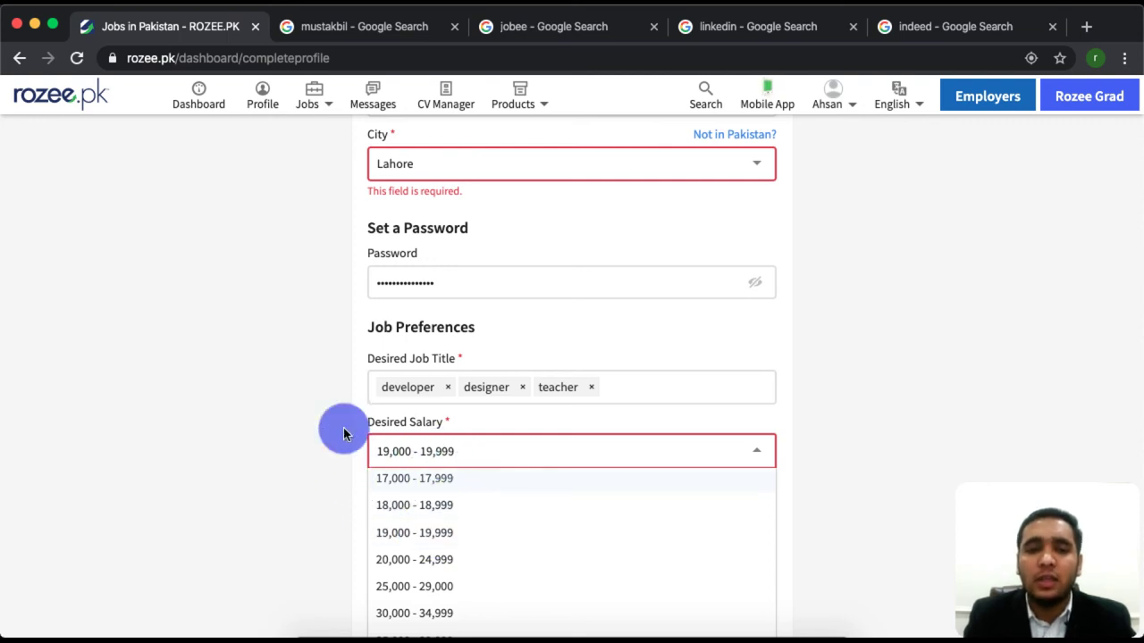
left_click(276, 439)
scroll(510, 581, "down", 2)
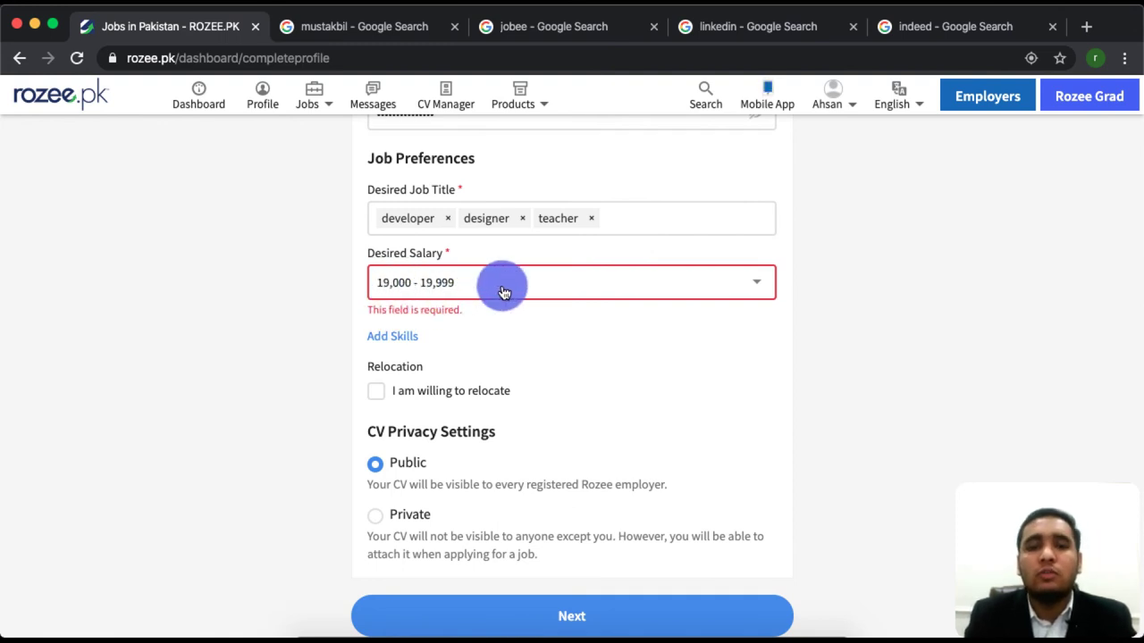
left_click_drag(544, 281, 438, 293)
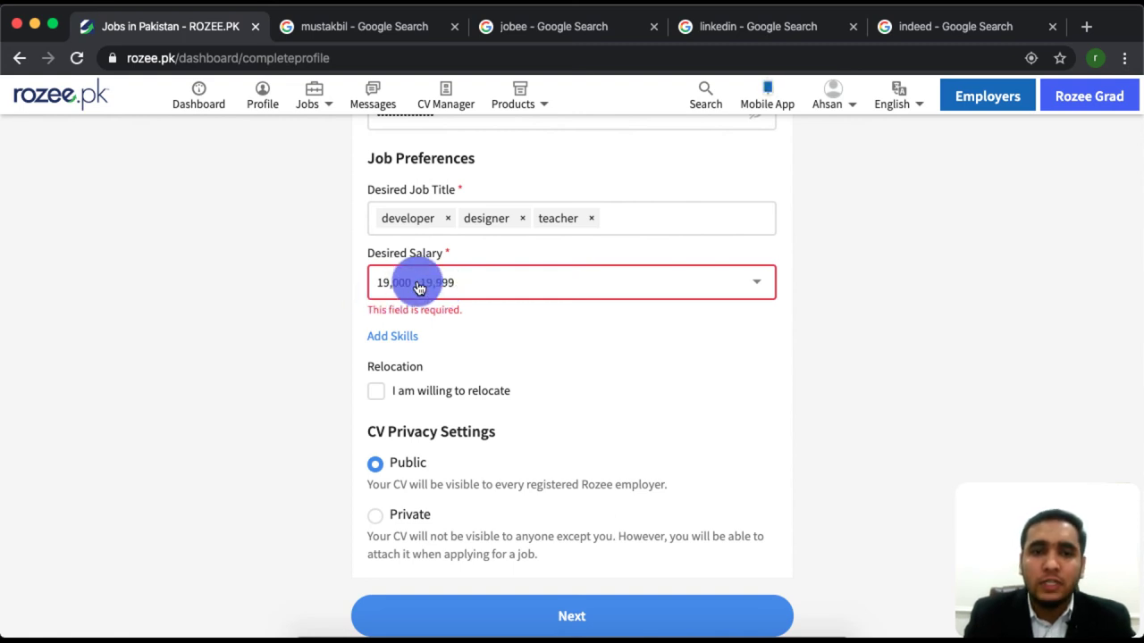
left_click(447, 297)
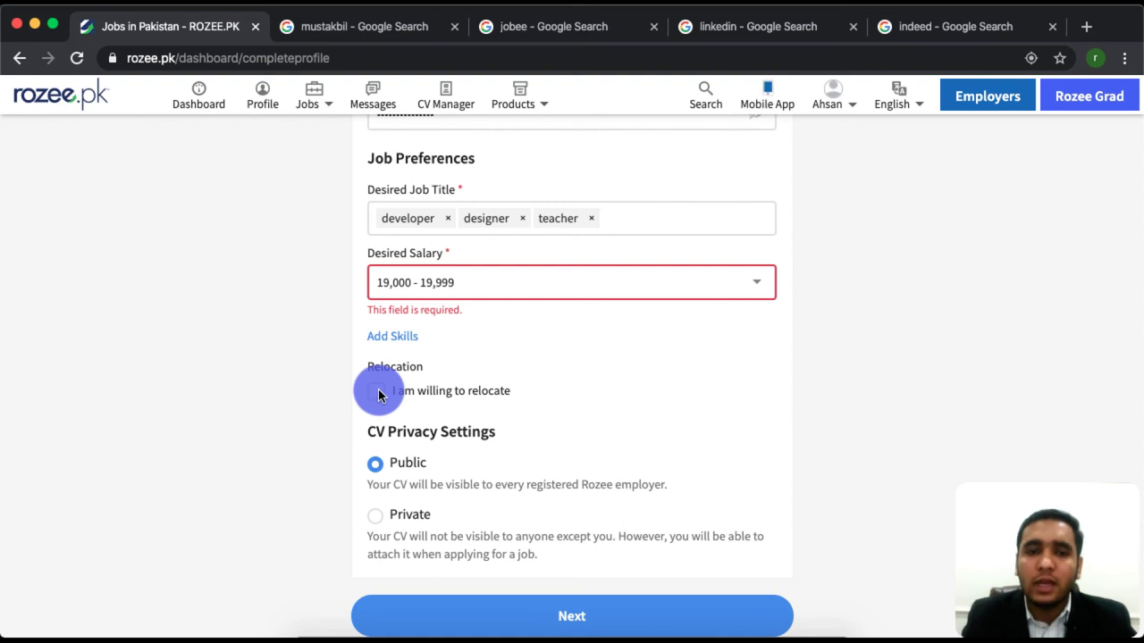
Tick willing to relocate (Anywhere) and set CV privacy to Private, then back to Public.
left_click(377, 393)
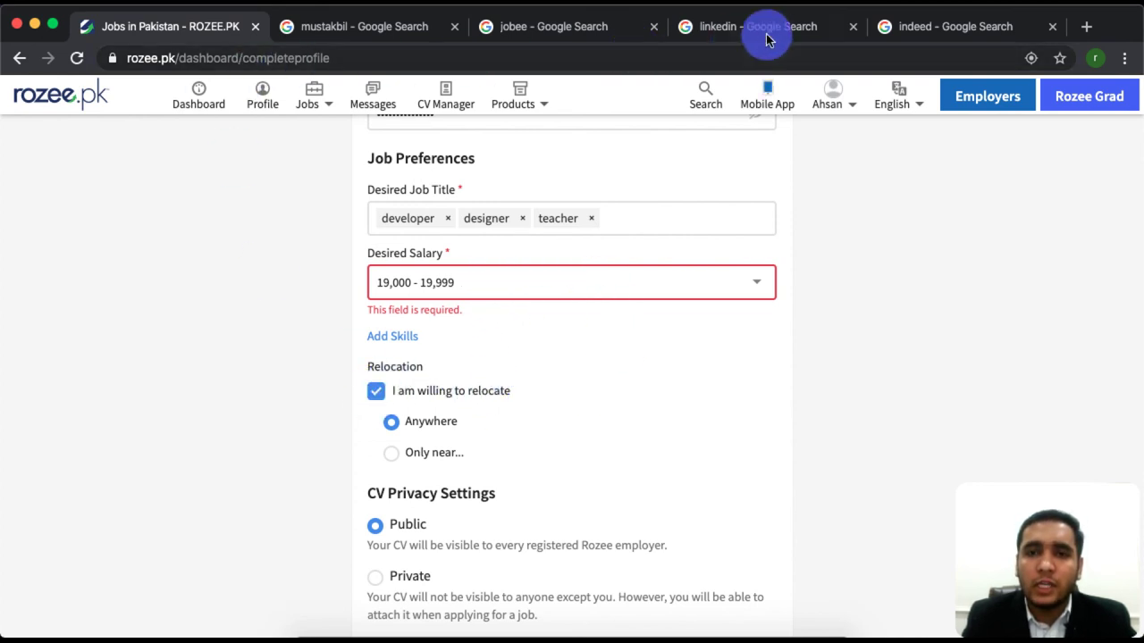
mouse_move(766, 95)
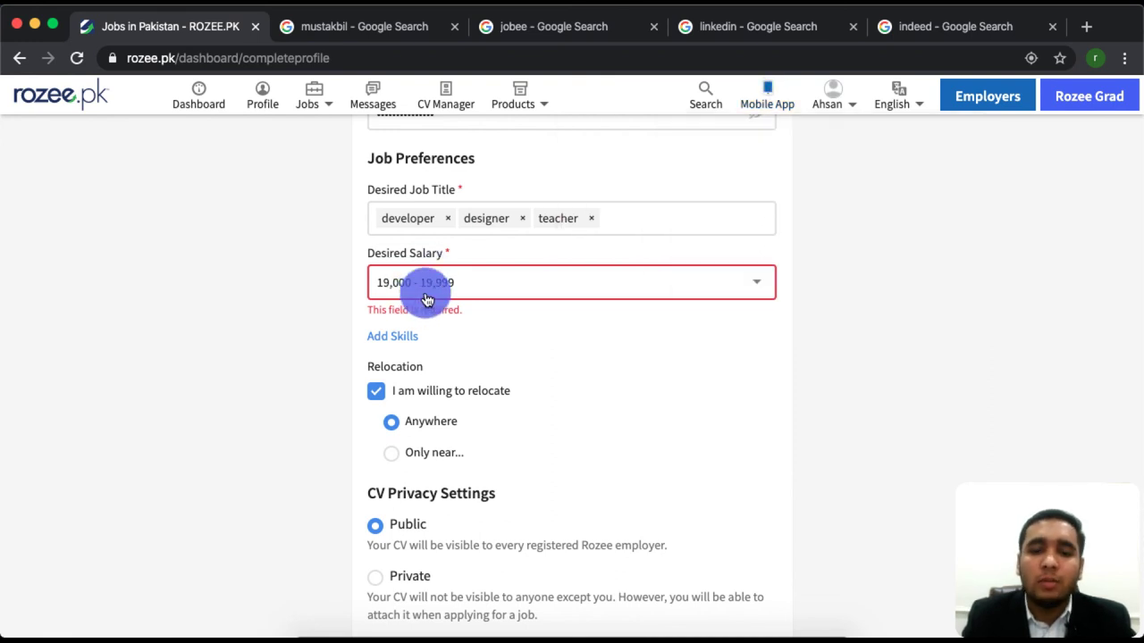
scroll(479, 593, "down", 2)
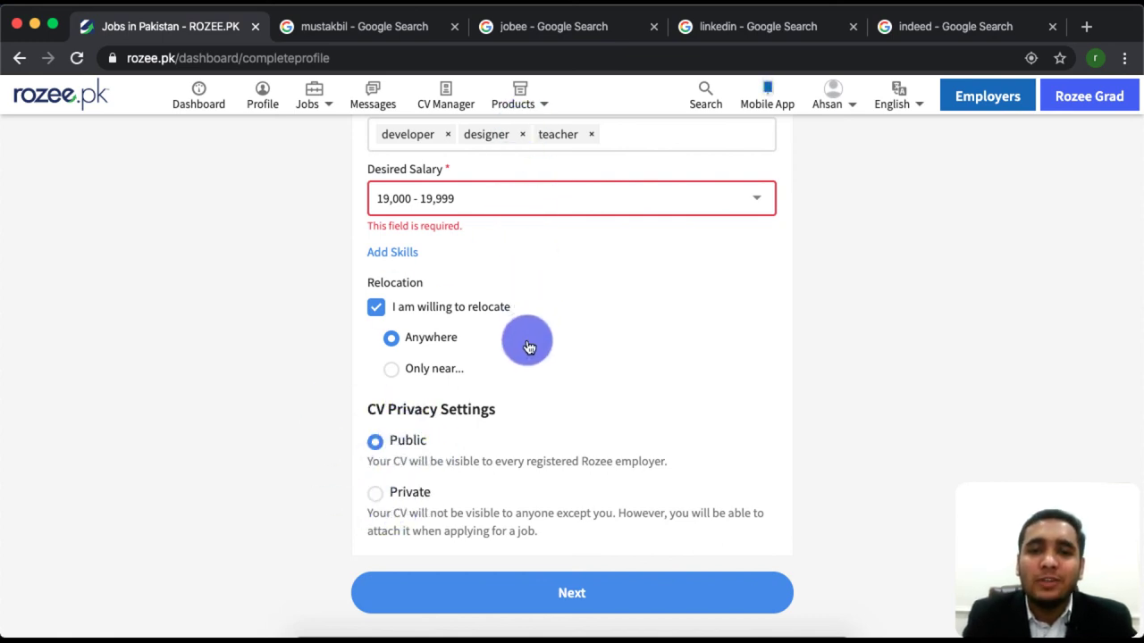
left_click(376, 494)
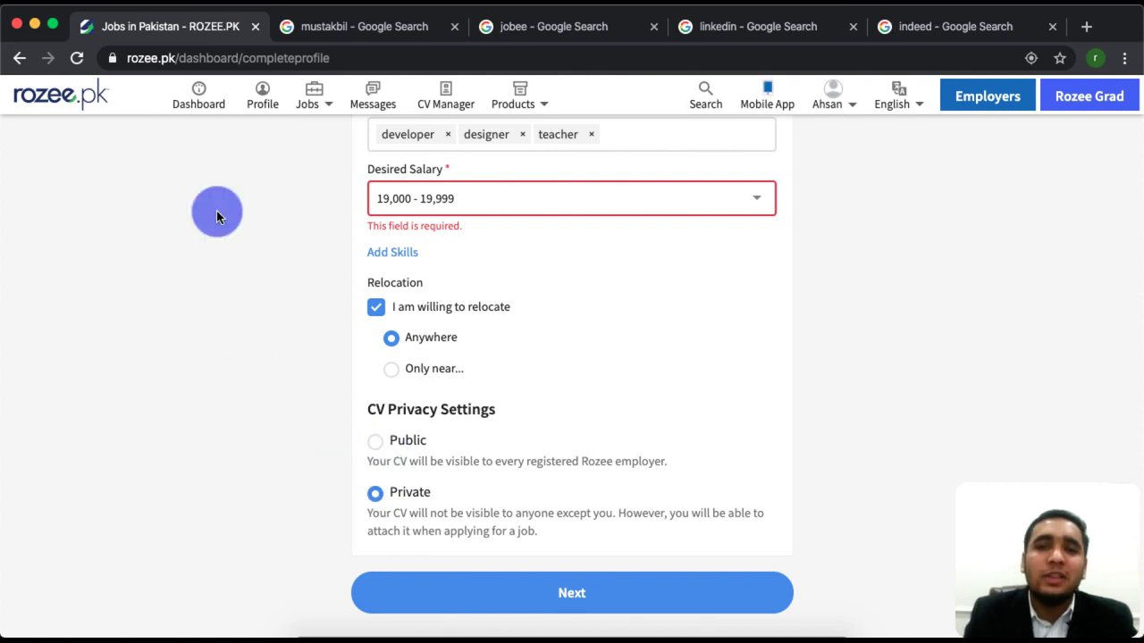
left_click(375, 442)
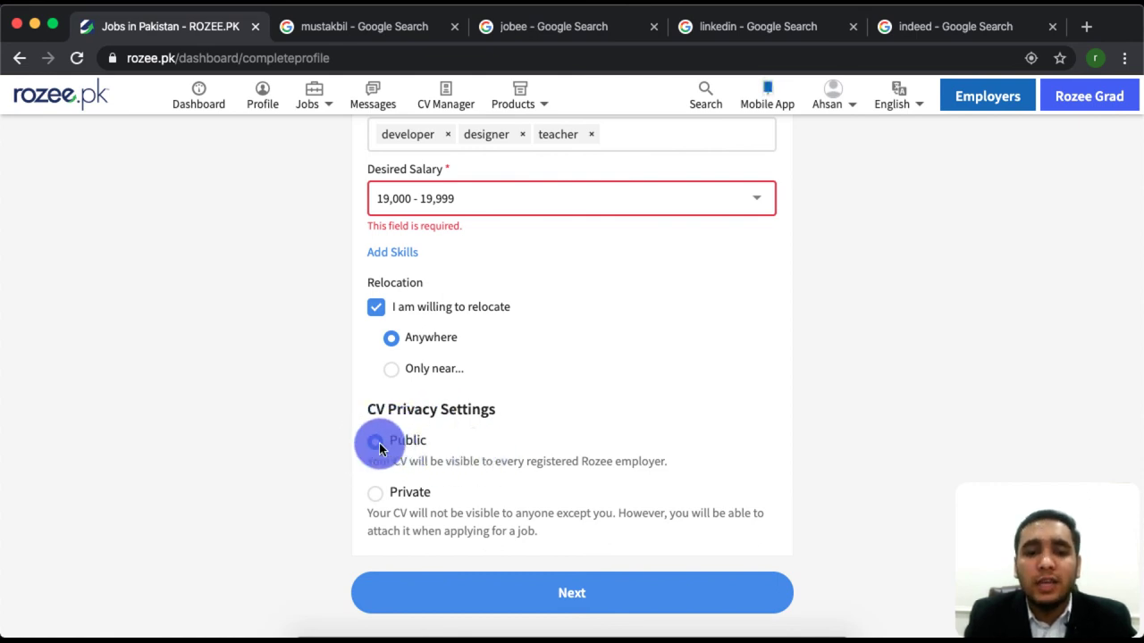
Submit step 1, recheck City, and resubmit until 'User profile successfully saved' appears.
left_click(581, 579)
scroll(551, 400, "up", 5)
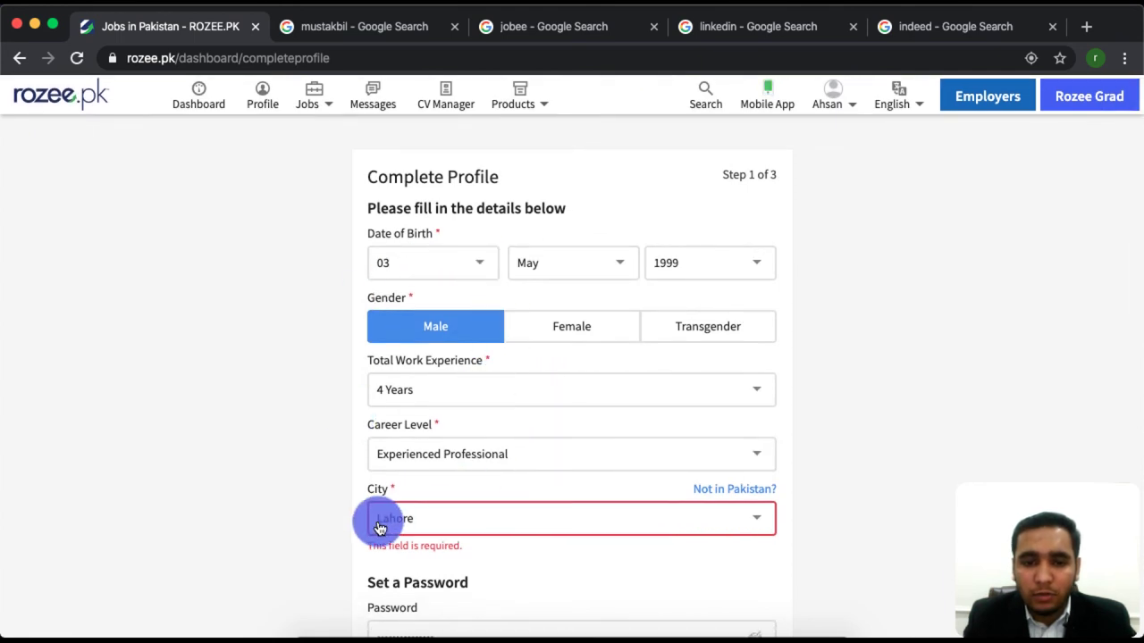
scroll(474, 528, "down", 5)
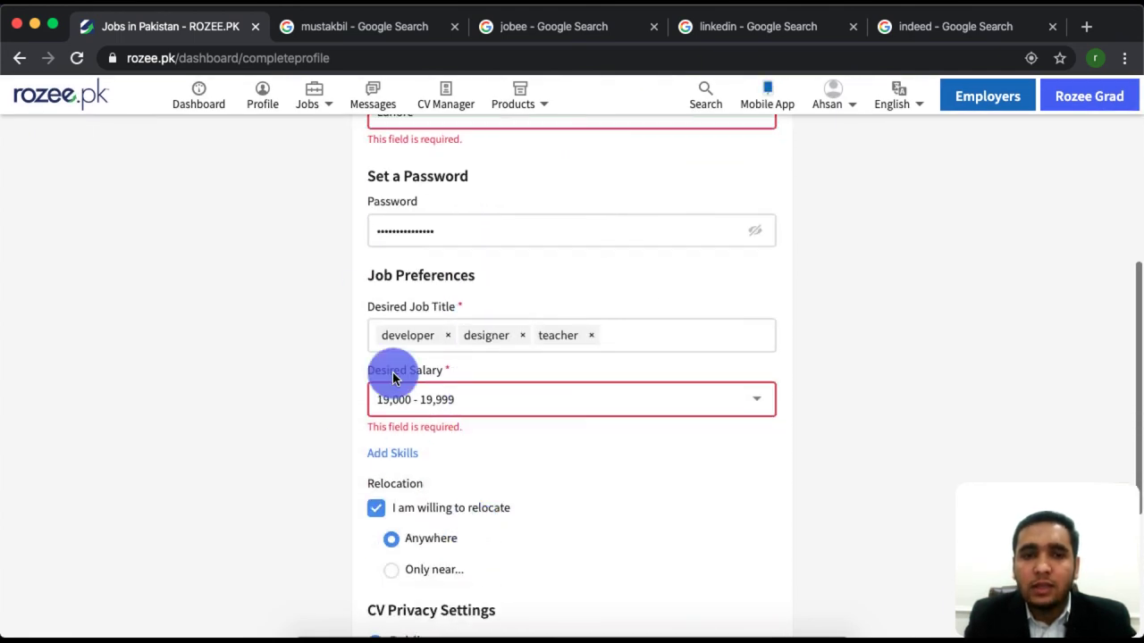
scroll(398, 357, "up", 1)
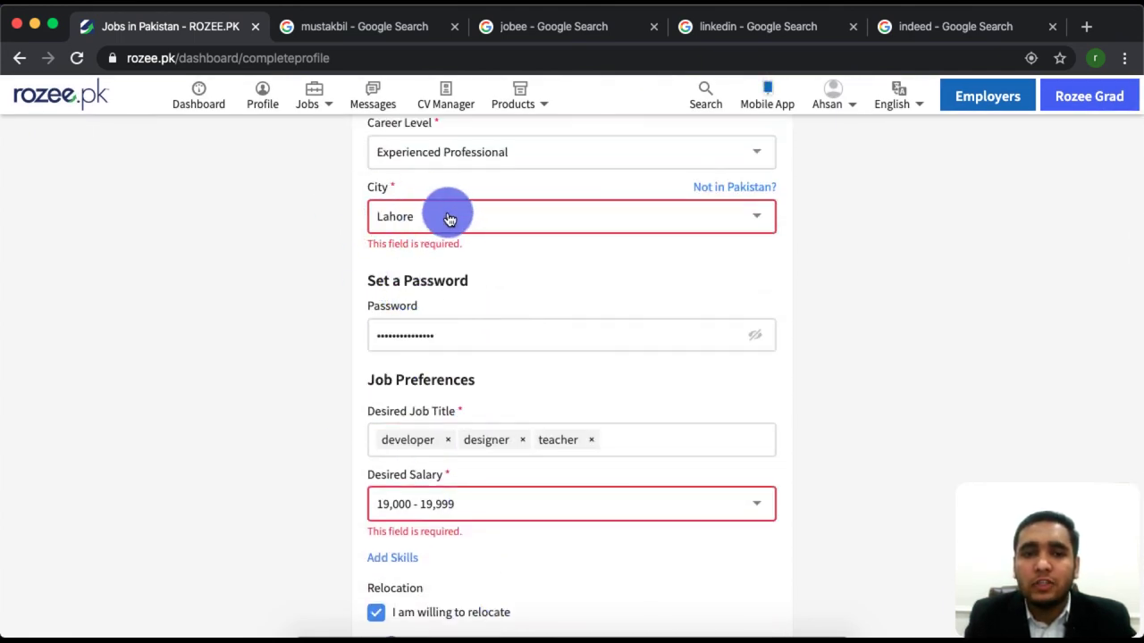
left_click(386, 231)
scroll(493, 439, "down", 4)
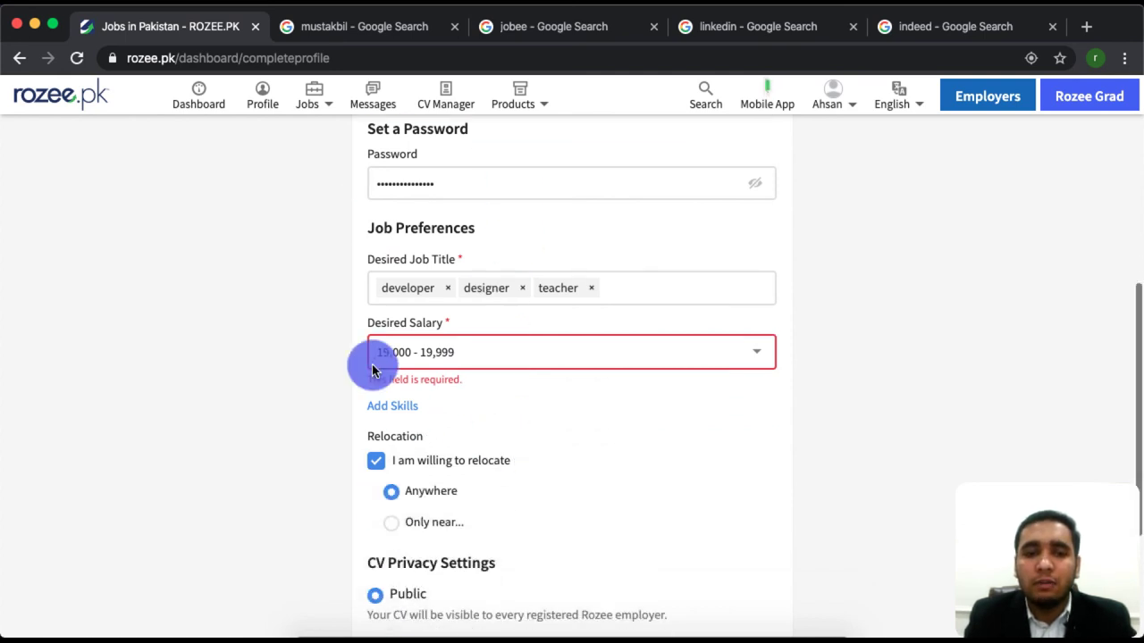
left_click(498, 574)
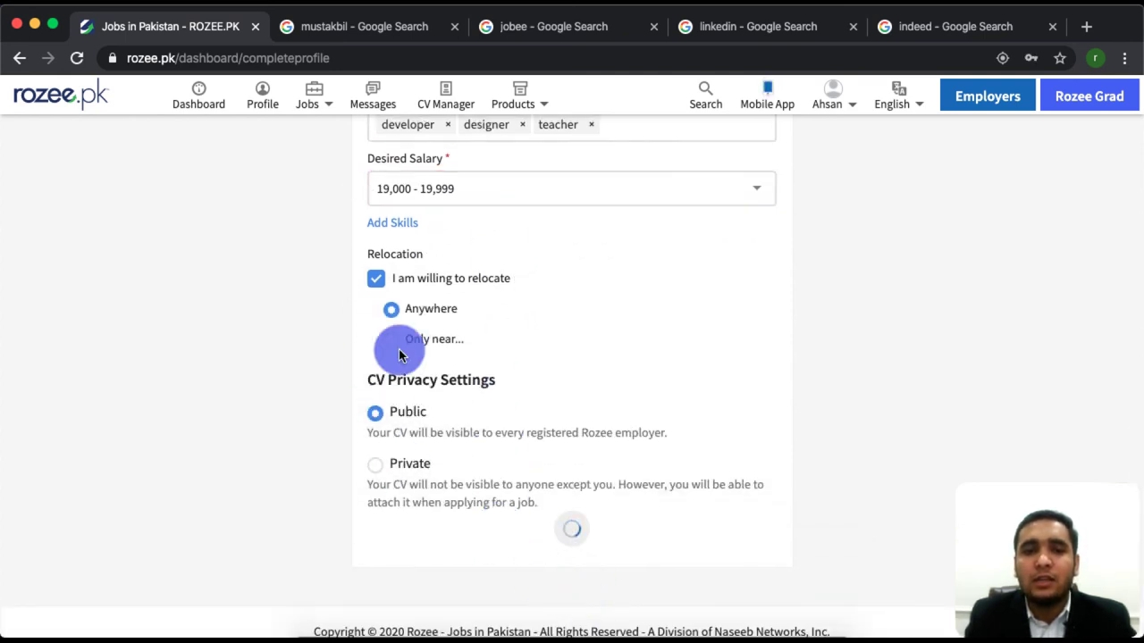
scroll(510, 332, "up", 1)
scroll(523, 503, "down", 2)
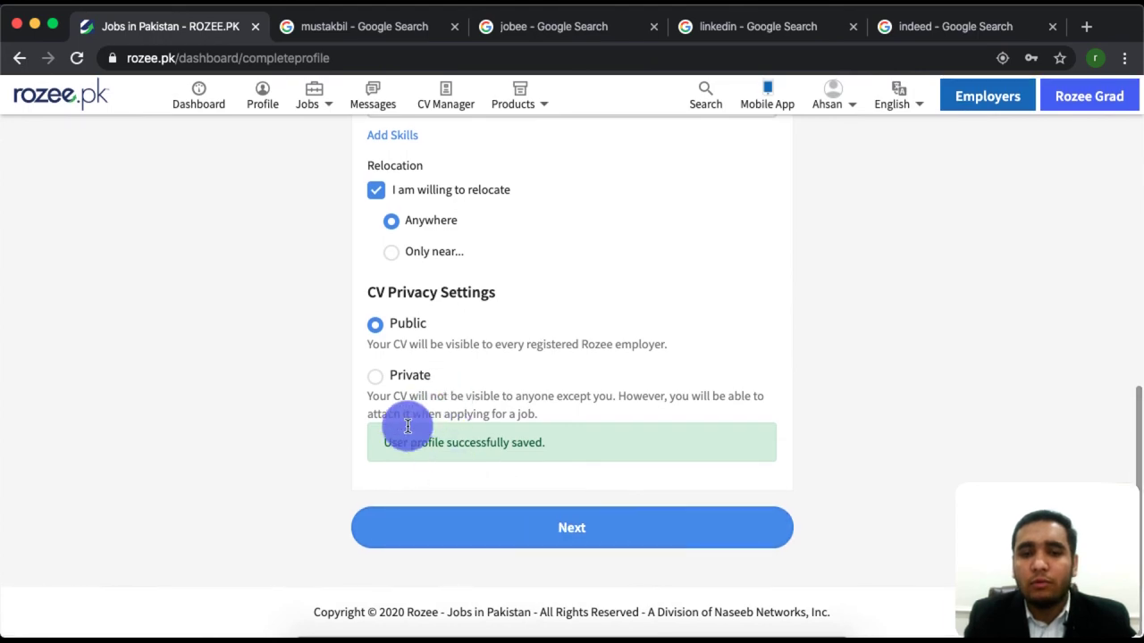